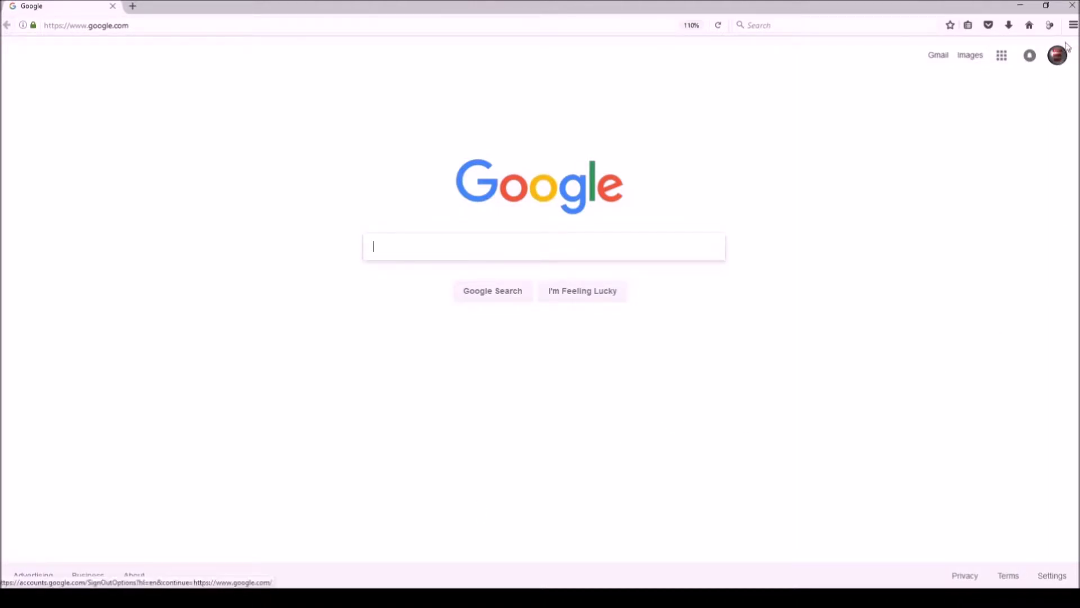
# - Search Firefox add-ons for 'video blocker' and open the Video Blocker 5.2.5 details page
pyautogui.click(1073, 26)
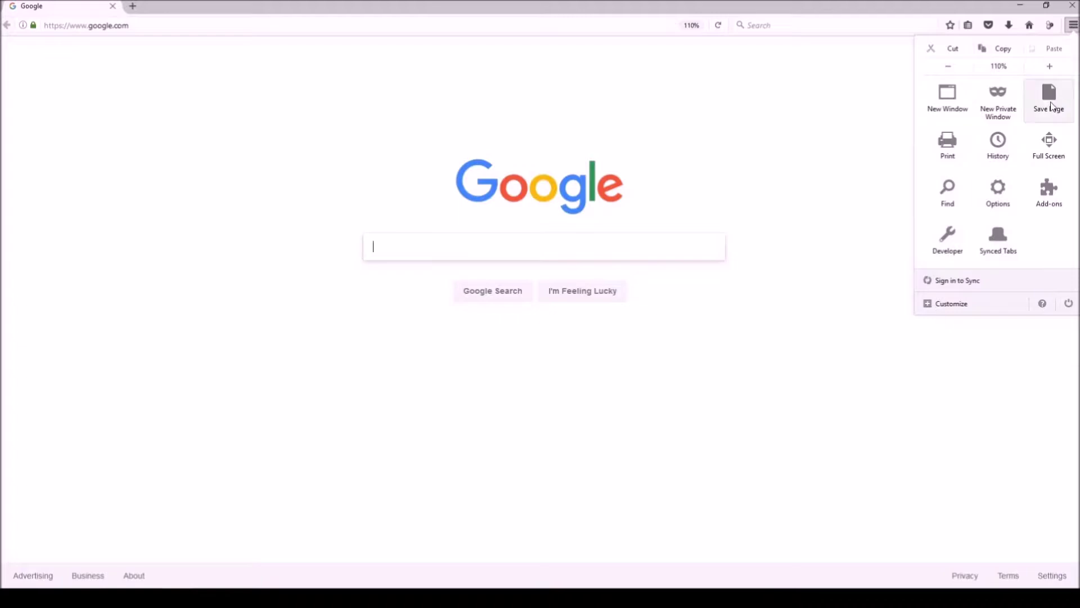
pyautogui.click(1049, 190)
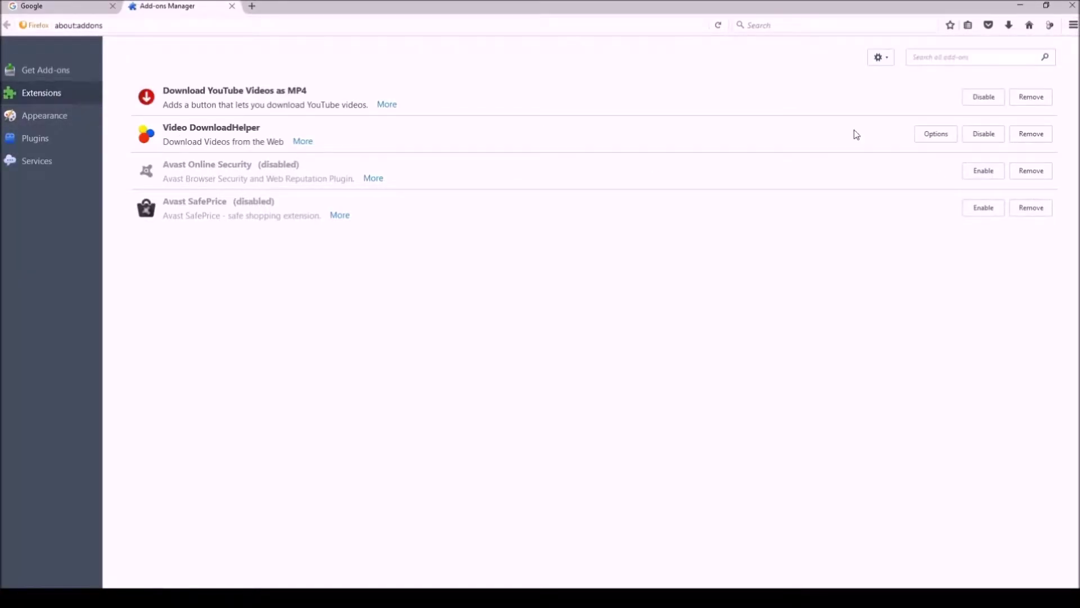
pyautogui.click(947, 56)
pyautogui.write('video bloc')
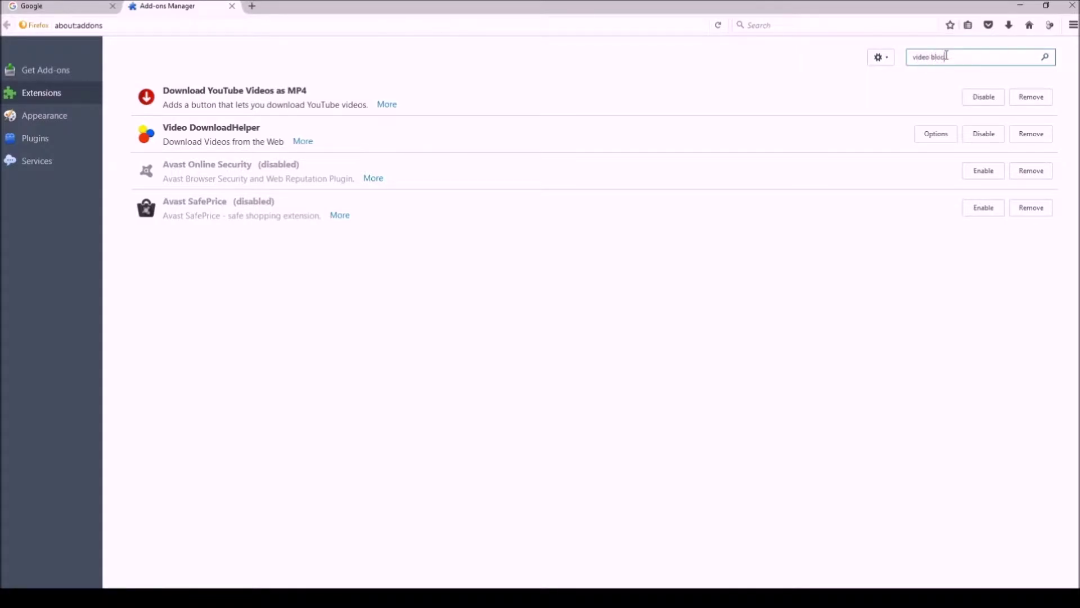
pyautogui.write('ker')
pyautogui.press('Return')
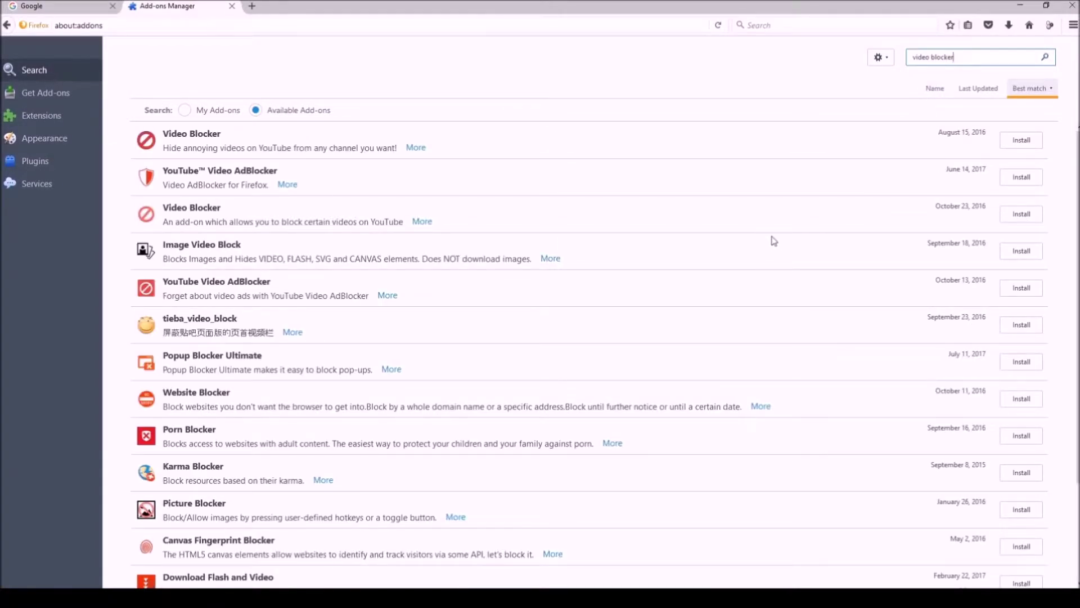
pyautogui.click(417, 148)
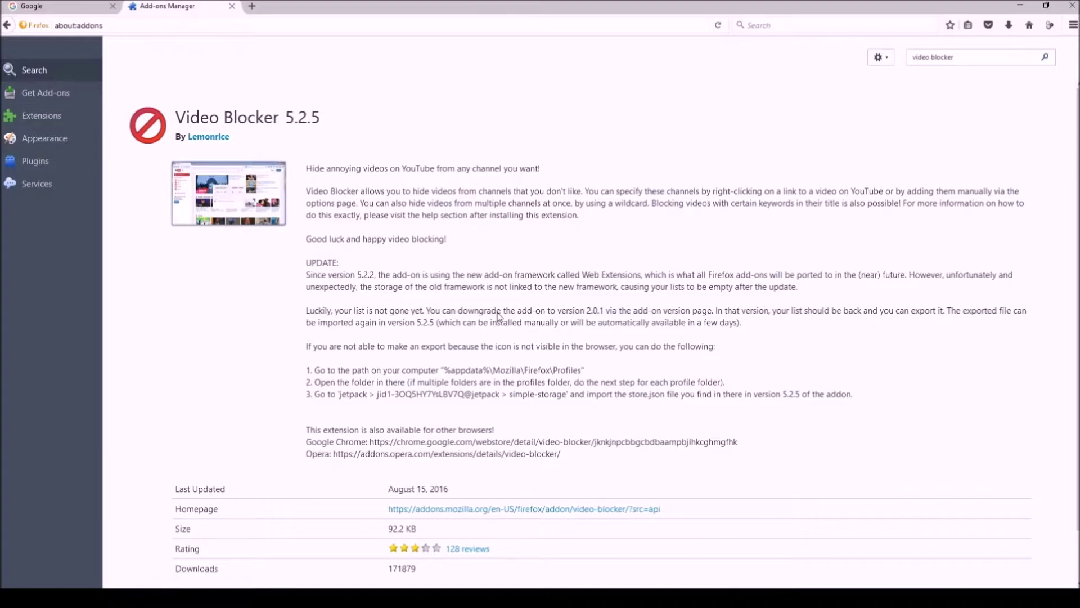
# - Install Video Blocker and confirm it appears in the Extensions list
pyautogui.scroll(-1, 496, 317)
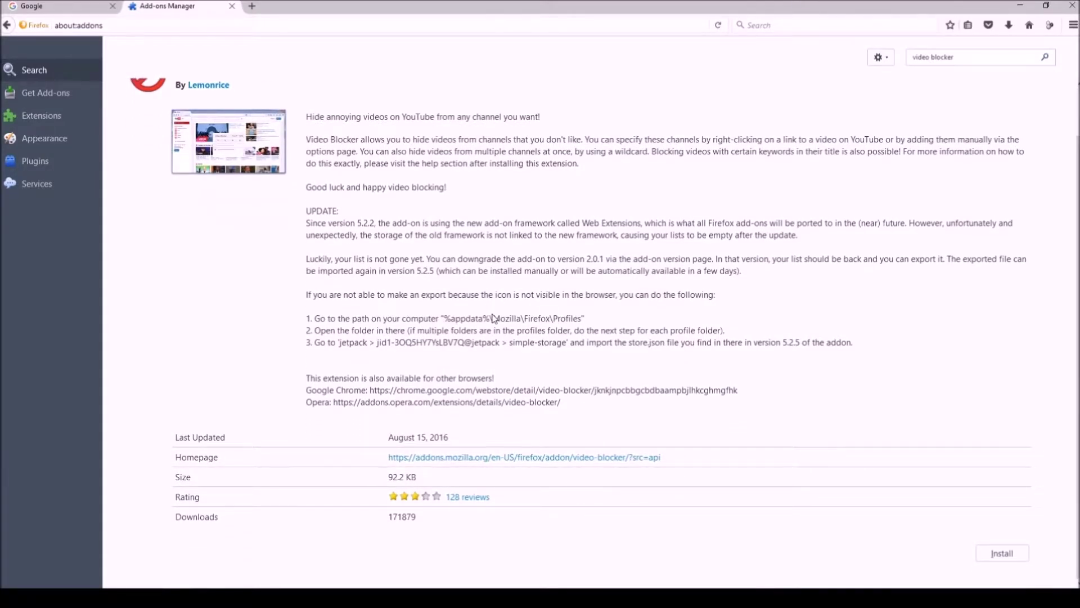
pyautogui.scroll(1, 494, 317)
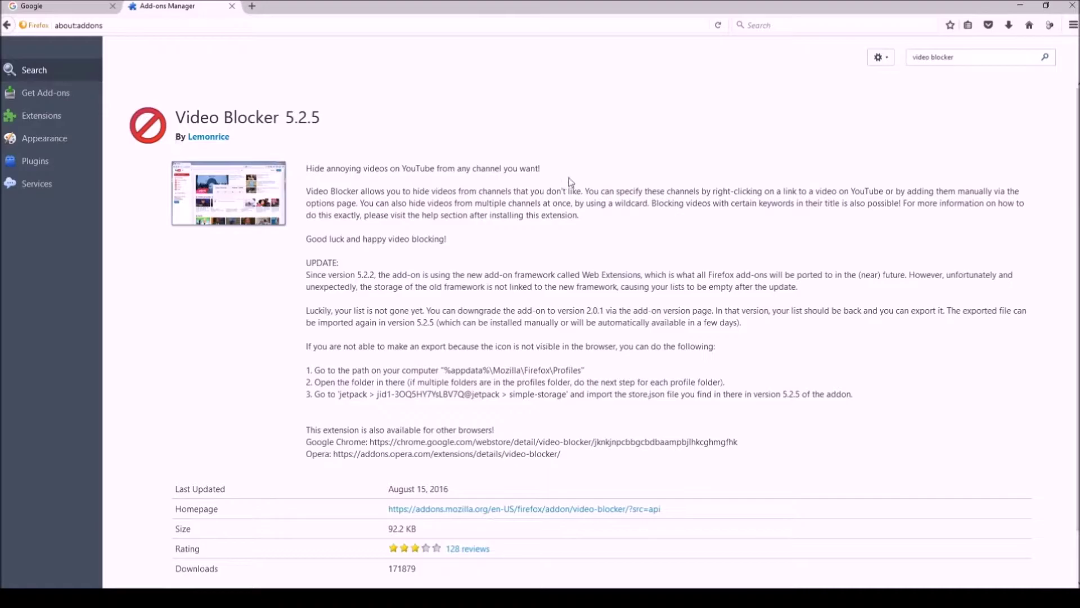
pyautogui.scroll(-1, 540, 190)
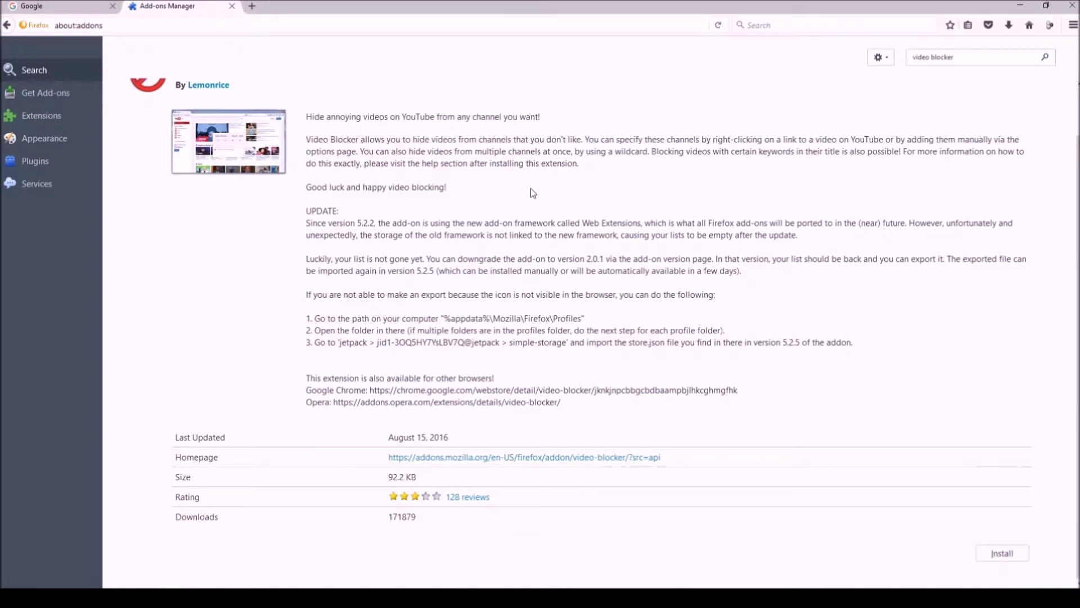
pyautogui.click(1002, 553)
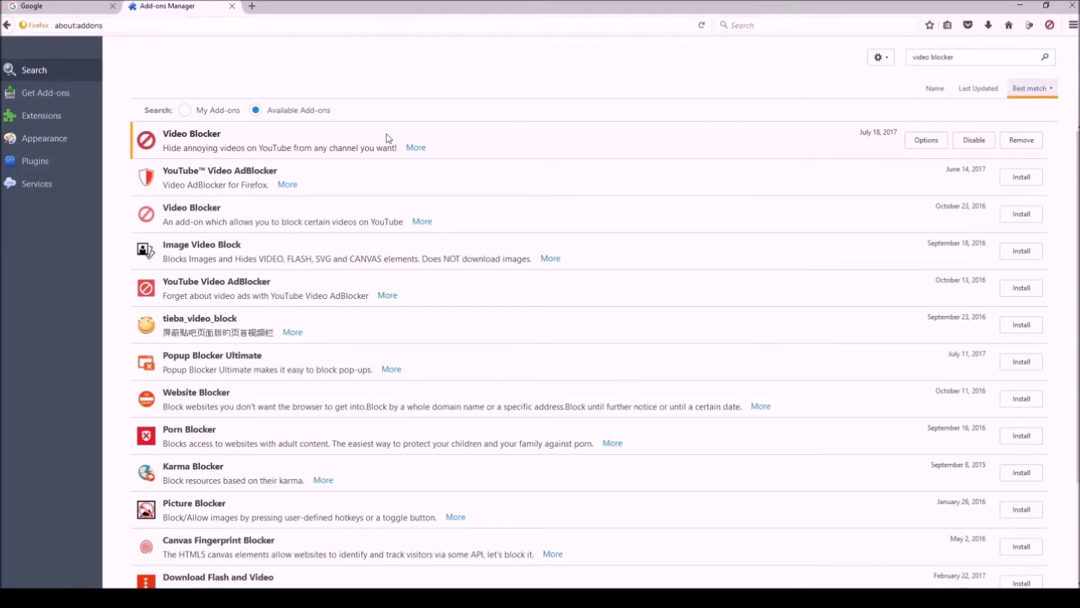
pyautogui.click(53, 117)
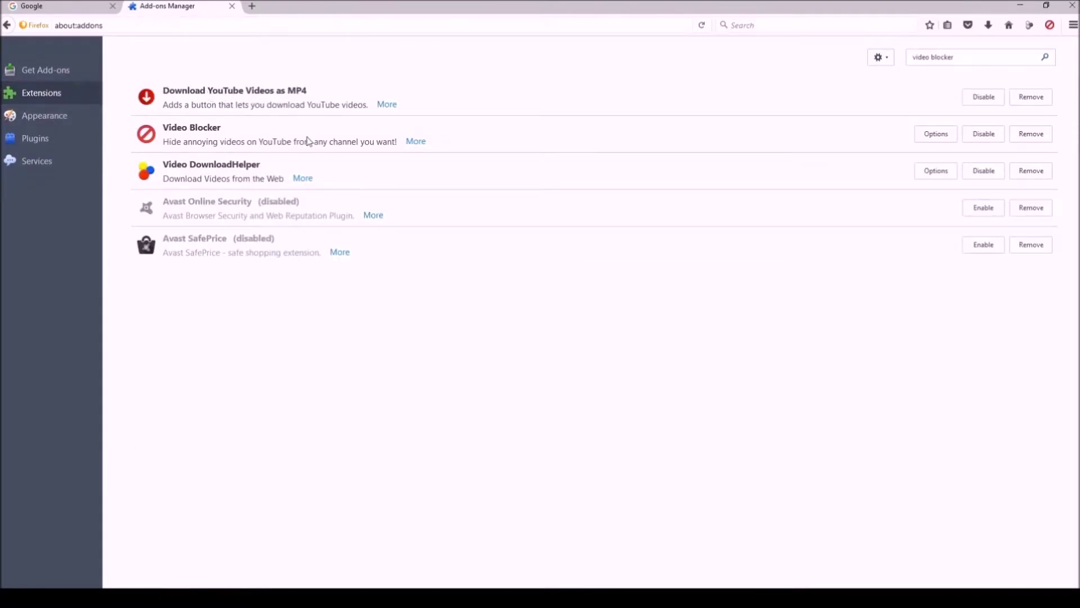
# - Open Video Blocker's options, then run a Google search for 'youtube'
pyautogui.click(920, 136)
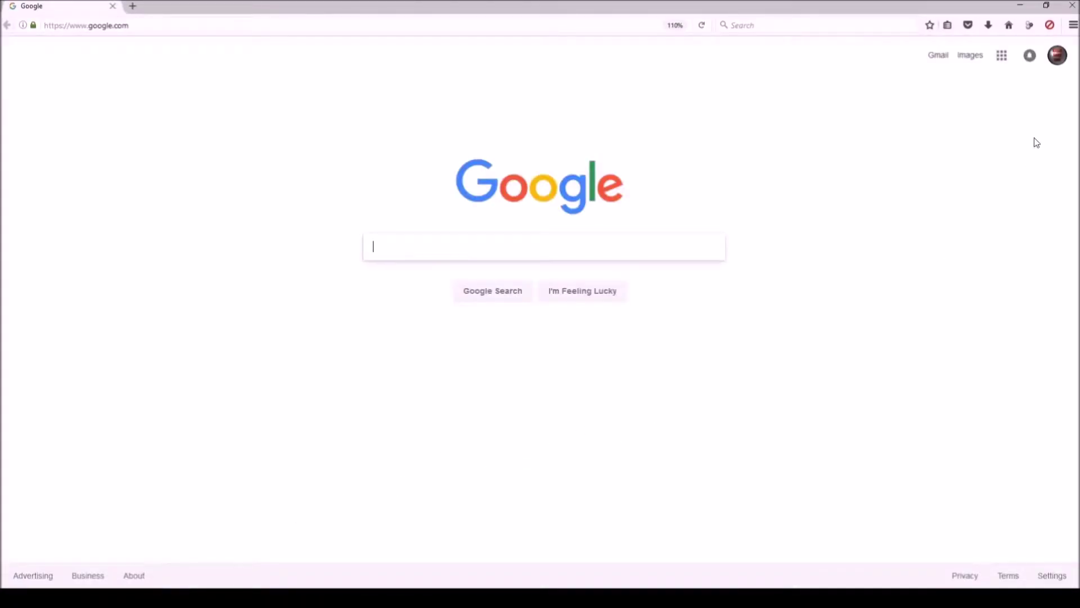
pyautogui.click(1051, 26)
pyautogui.click(471, 243)
pyautogui.write('youtube')
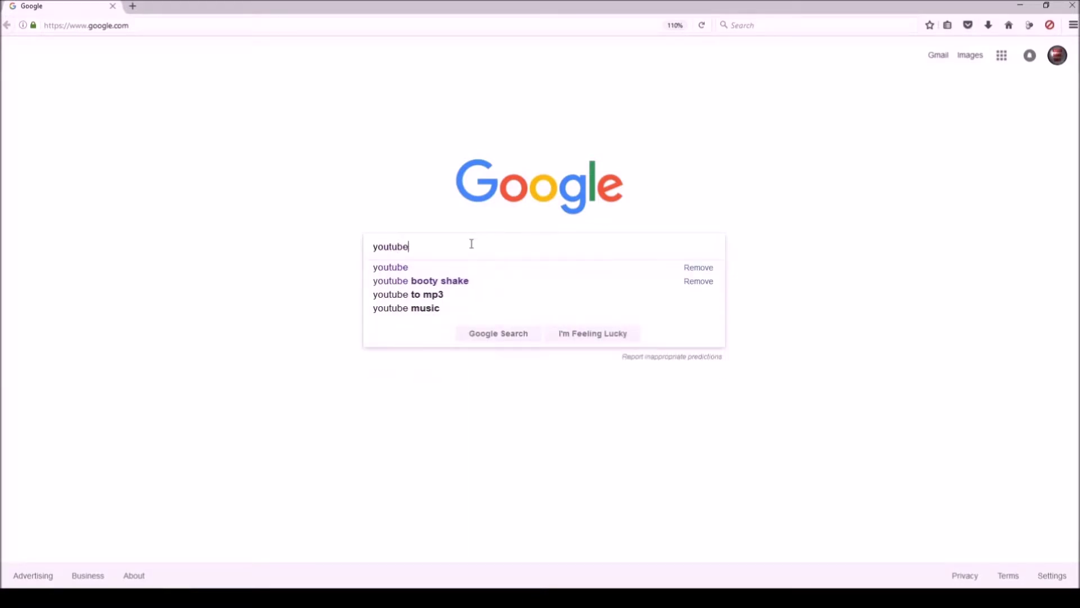
pyautogui.press('Return')
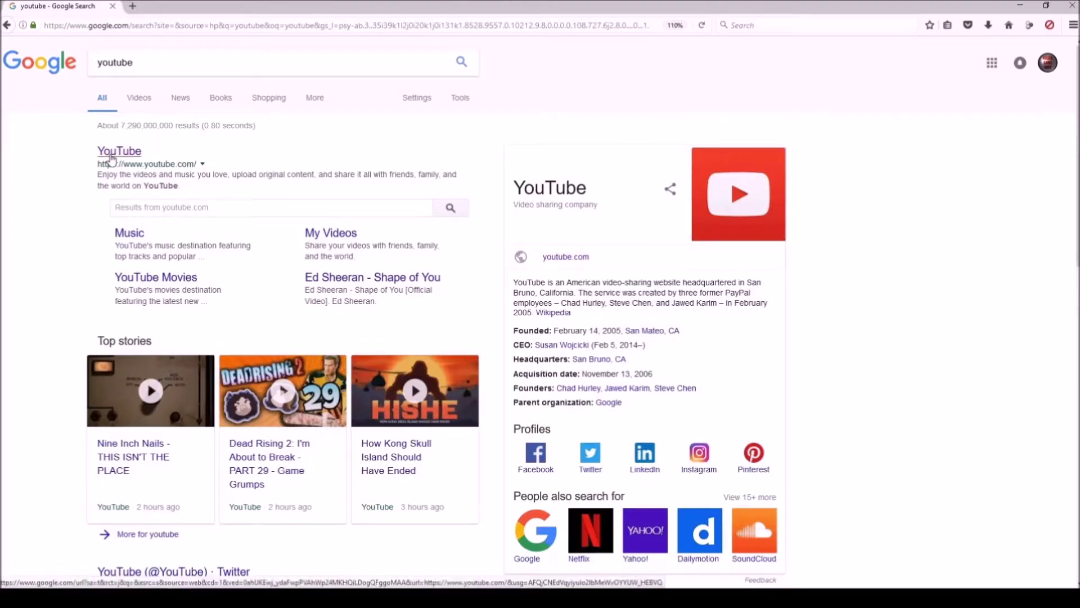
# - Go to YouTube from the Google result and close Video Blocker's welcome notice
pyautogui.click(111, 155)
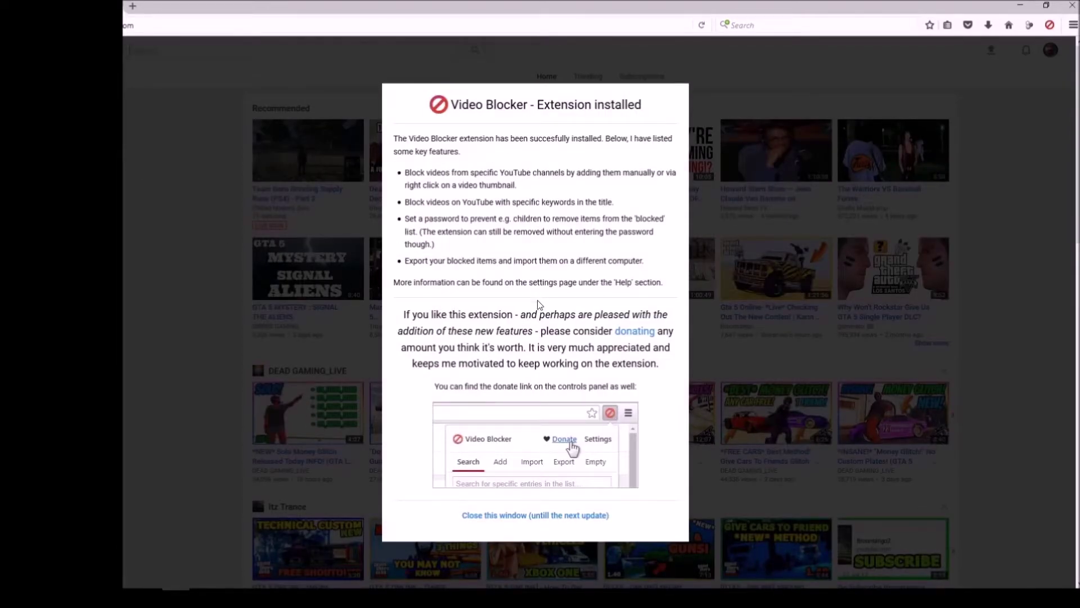
pyautogui.scroll(-5, 539, 302)
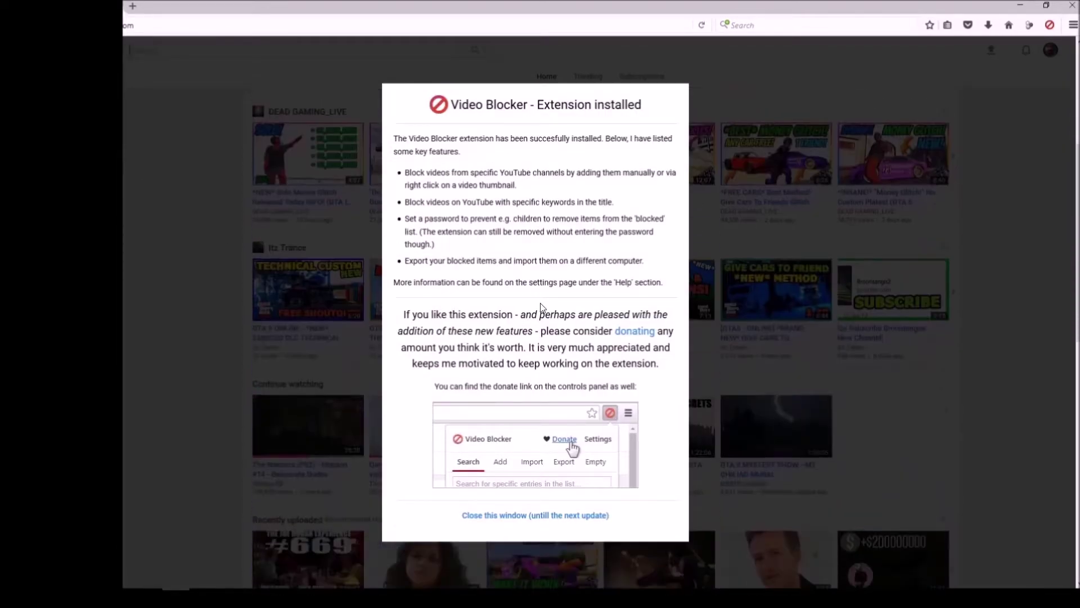
pyautogui.click(525, 515)
pyautogui.scroll(5, 577, 426)
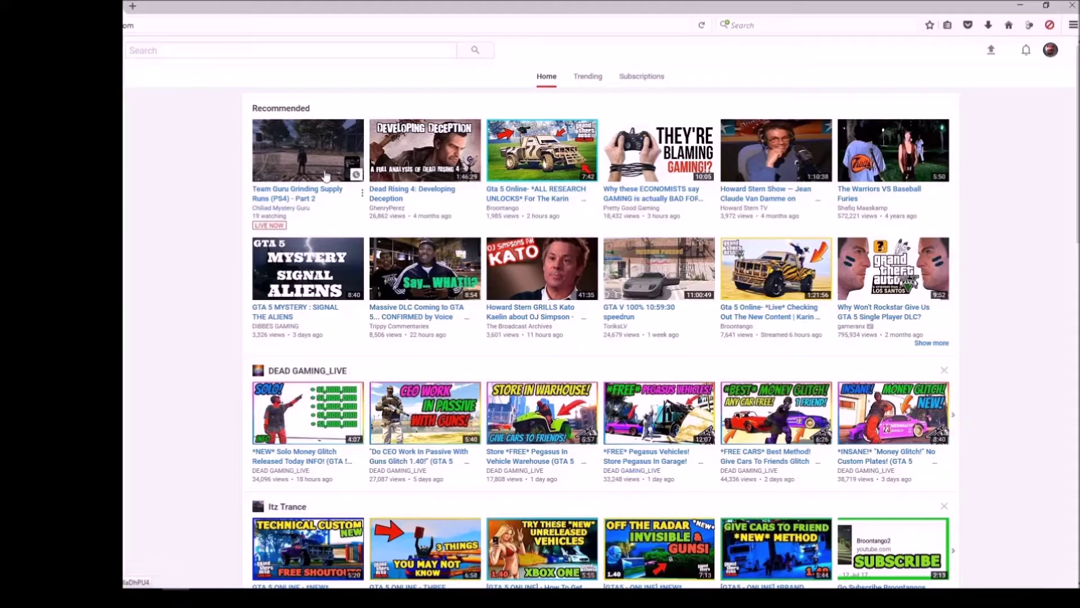
# - Search YouTube for 'sernandoe'
pyautogui.click(505, 120)
pyautogui.click(203, 50)
pyautogui.write('sernand')
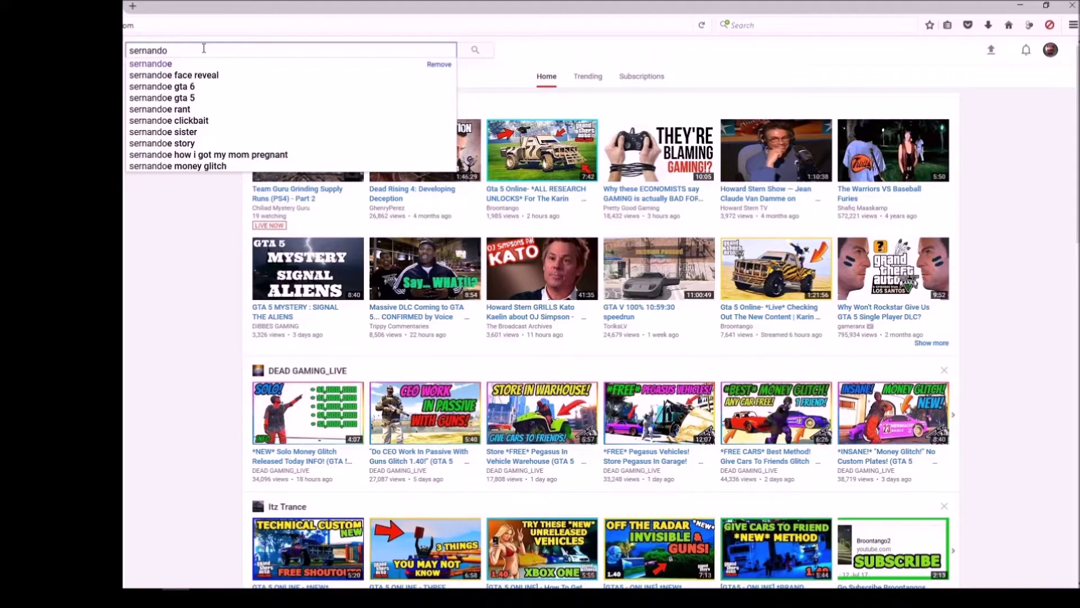
pyautogui.write('oe')
pyautogui.press('Return')
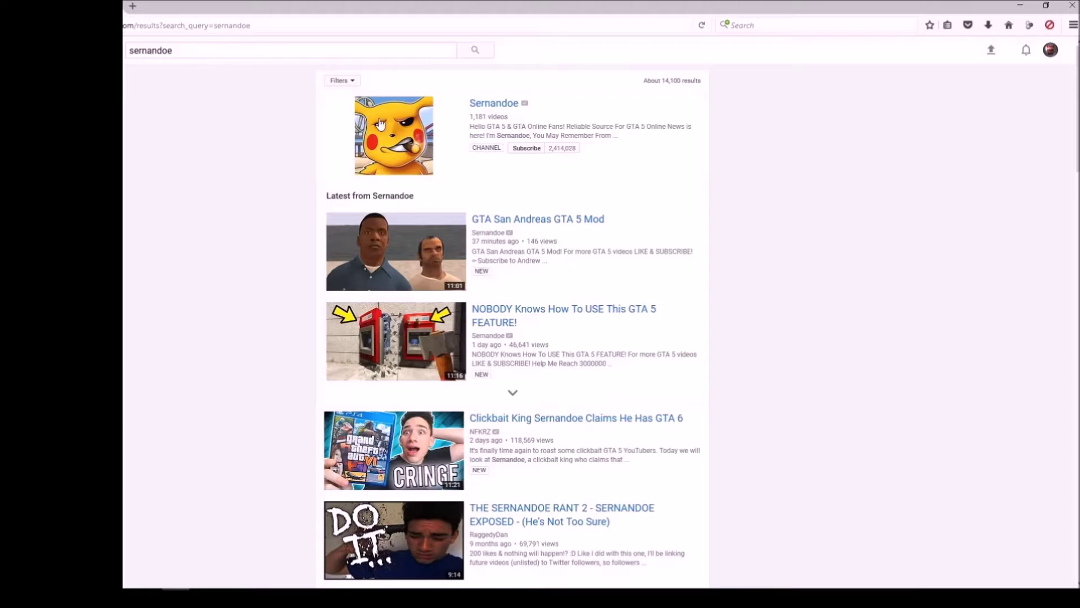
# - Block the Sernandoe channel and rerun the search to confirm its videos are gone
pyautogui.rightClick(398, 130)
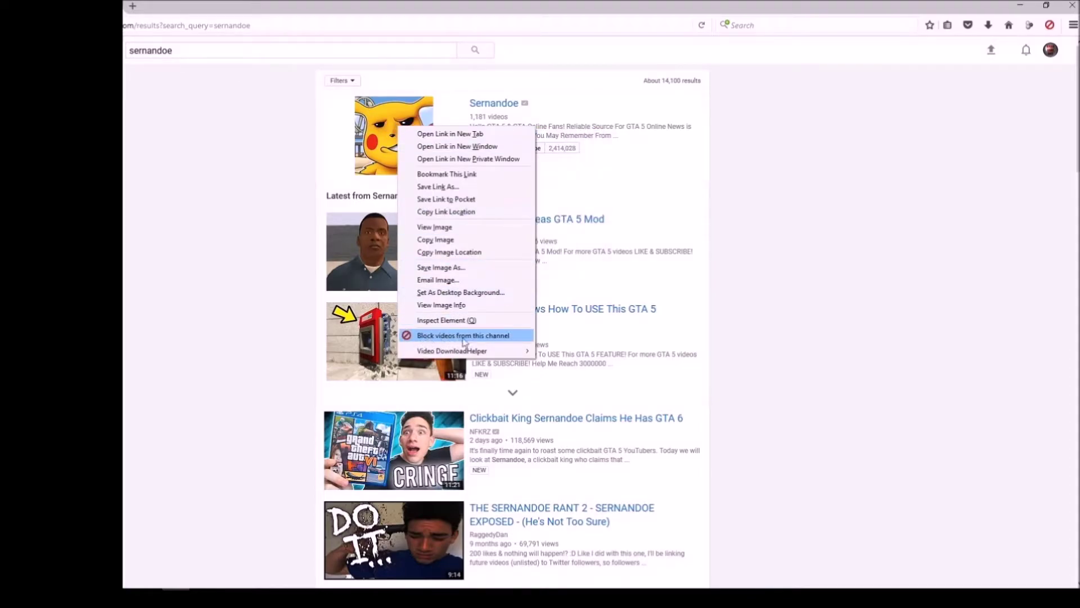
pyautogui.click(479, 336)
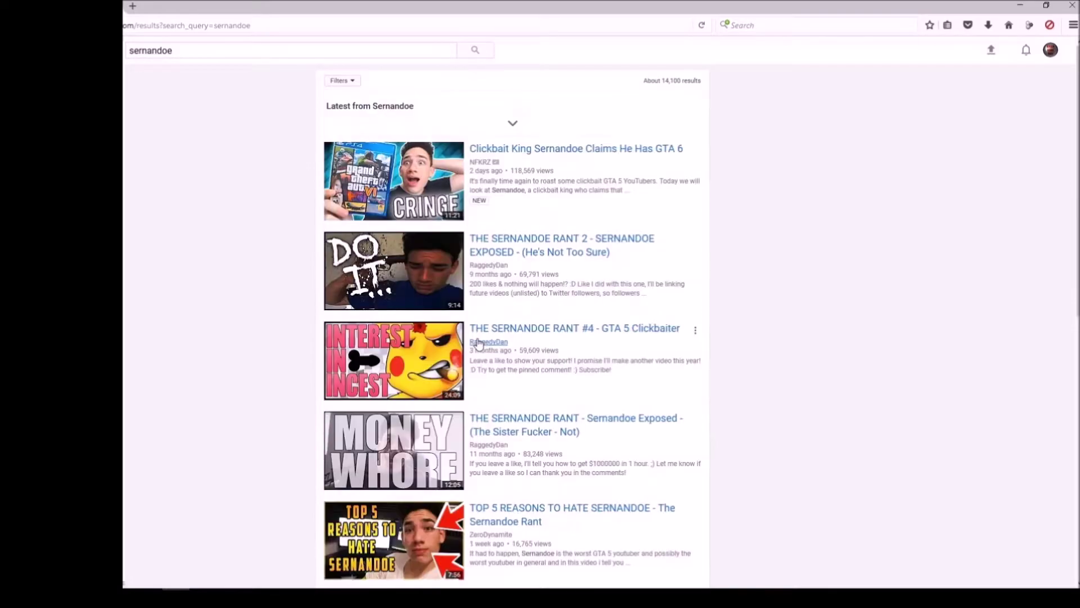
pyautogui.moveTo(479, 343)
pyautogui.click(209, 50)
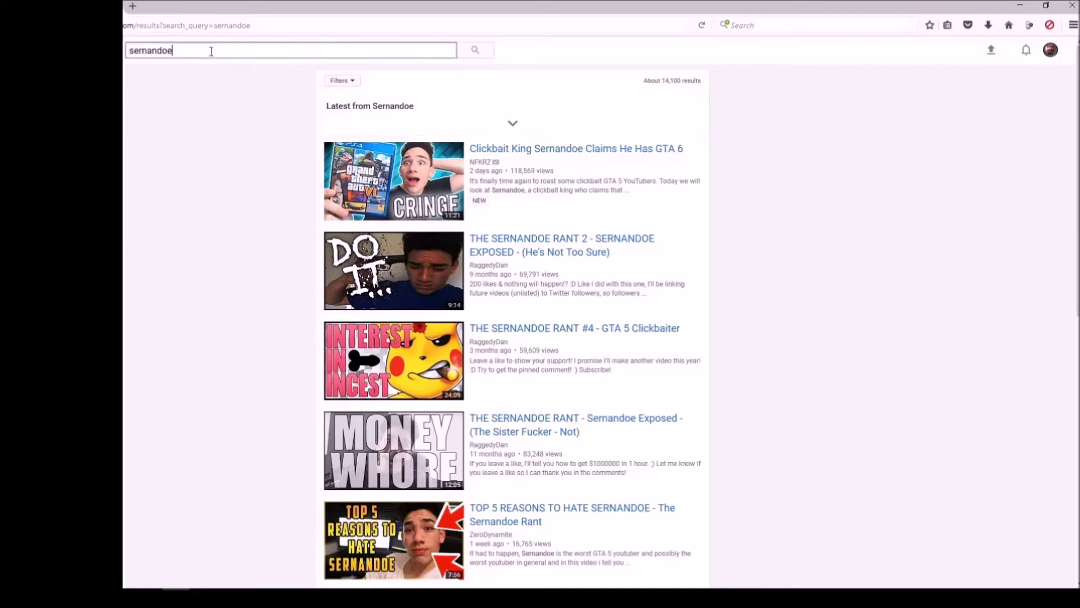
pyautogui.click(474, 51)
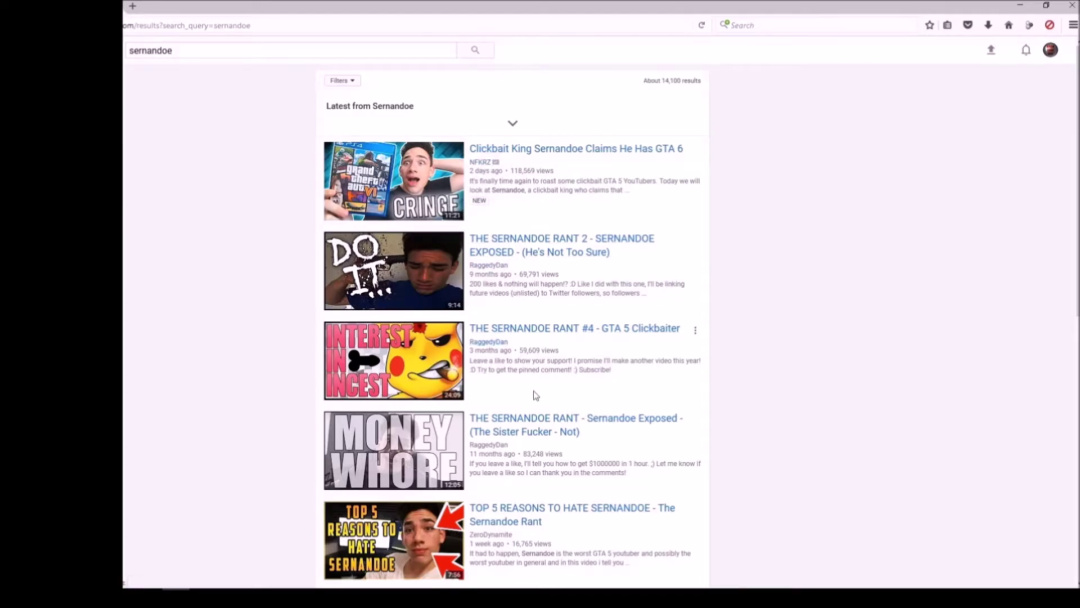
pyautogui.scroll(-5, 586, 403)
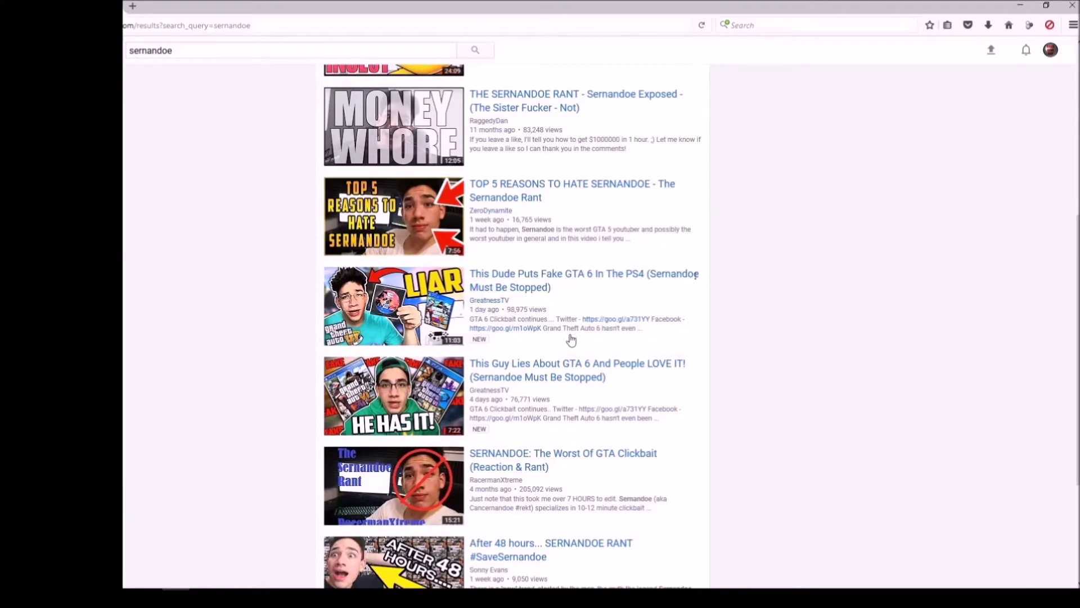
pyautogui.scroll(5, 571, 338)
# - Search for 'mr boss ftw' and block the MrBossFTW channel from the results
pyautogui.doubleClick(185, 52)
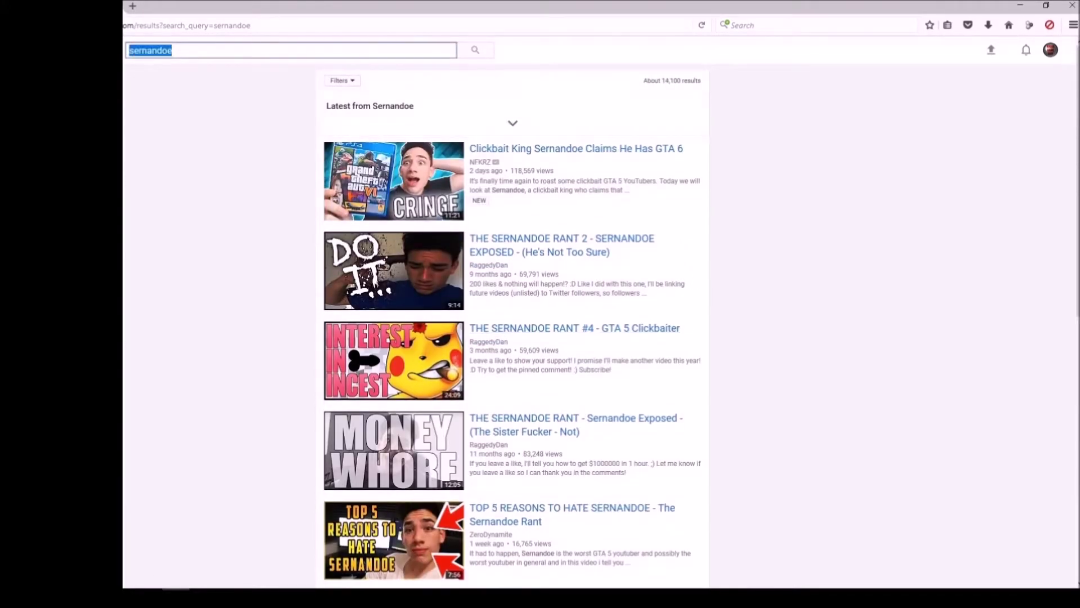
pyautogui.write('mr bo')
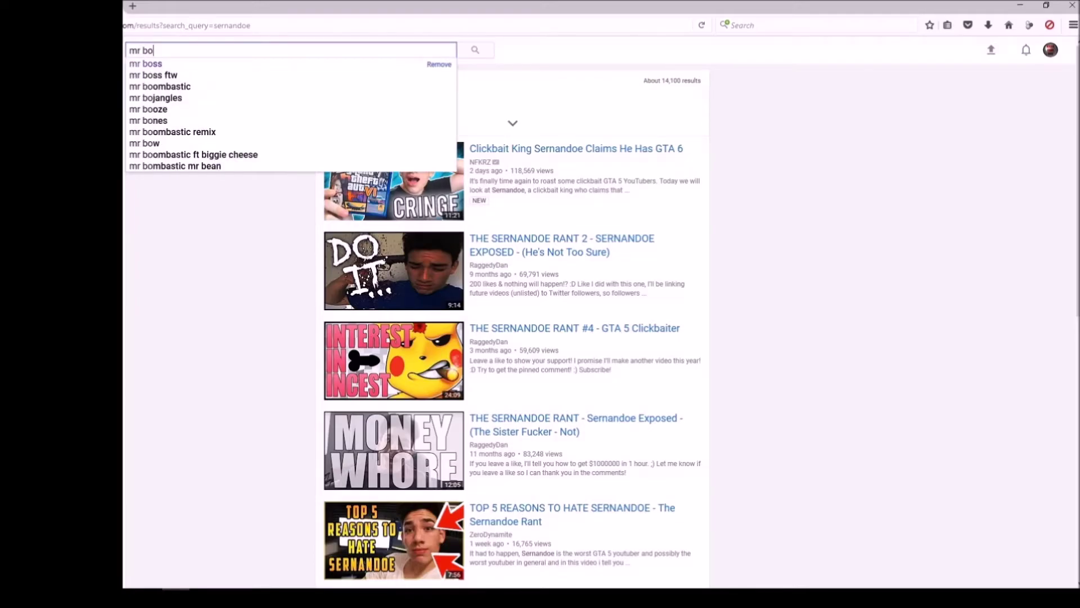
pyautogui.write('ss ftw')
pyautogui.press('Return')
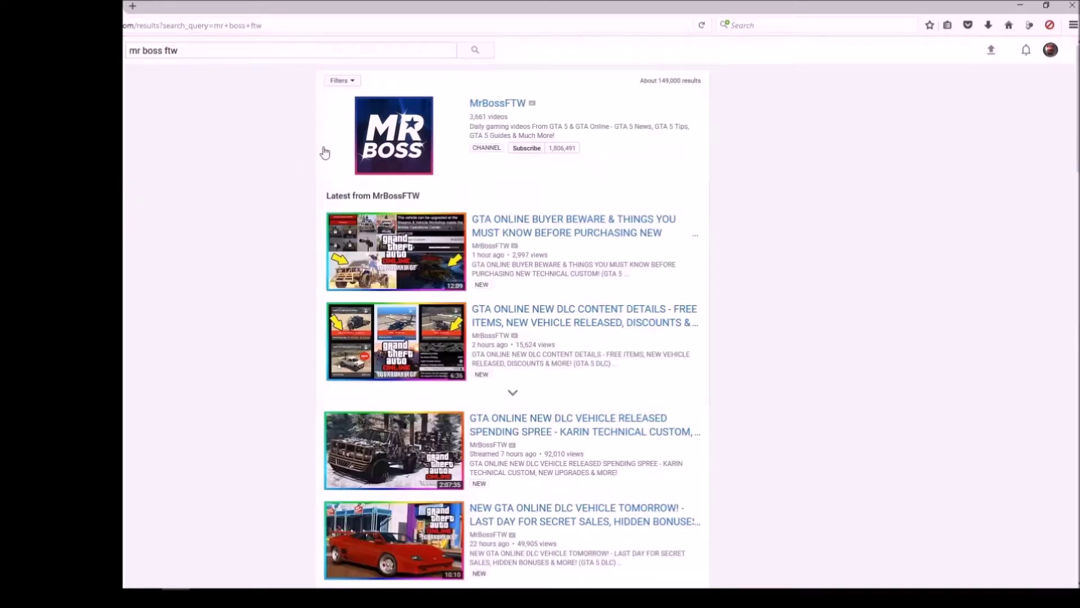
pyautogui.rightClick(386, 128)
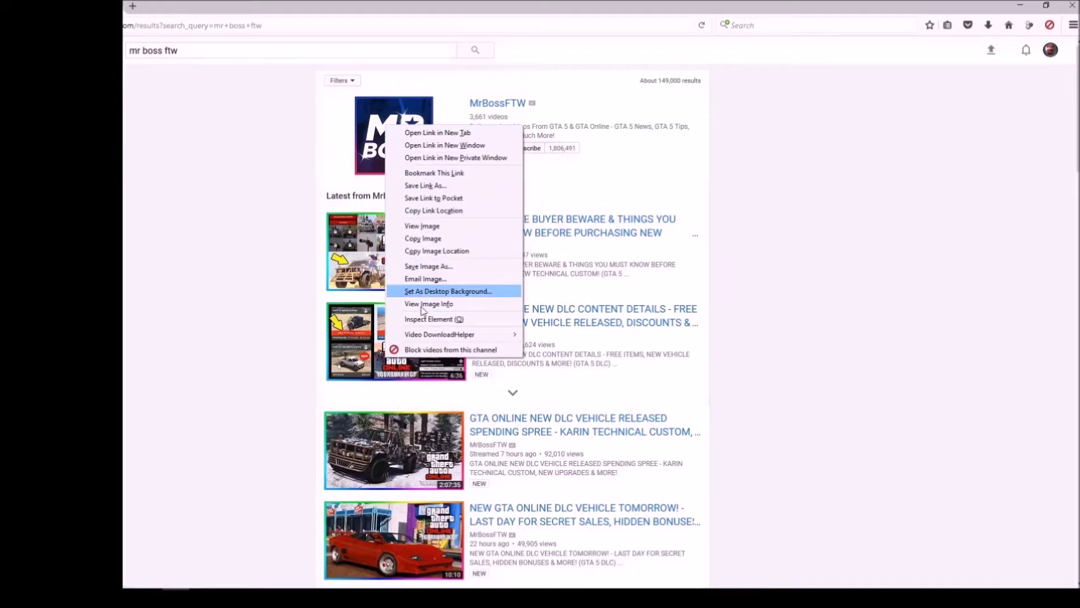
pyautogui.click(419, 350)
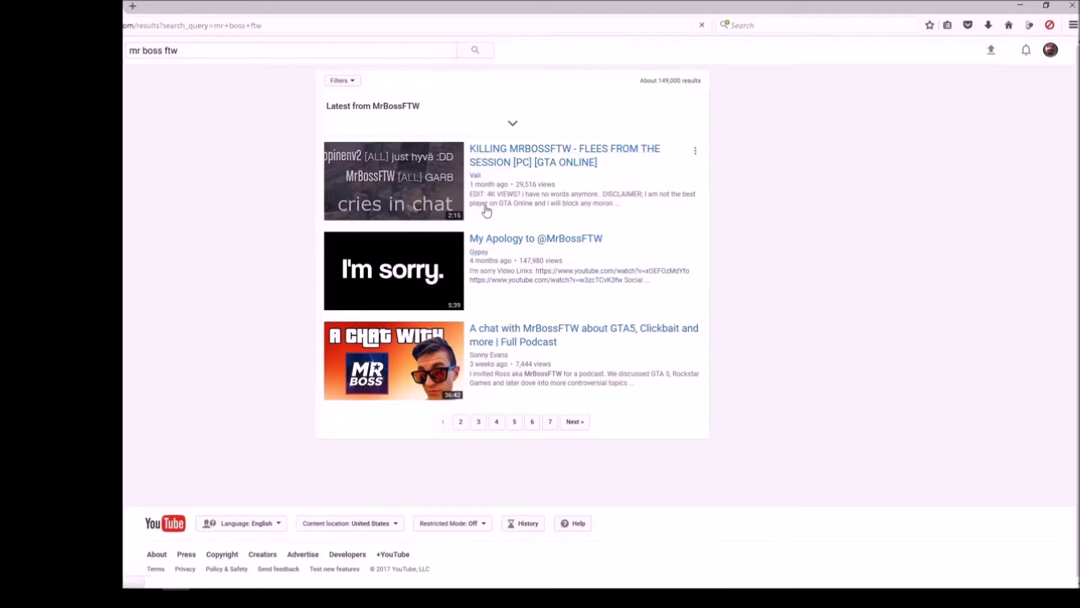
pyautogui.click(489, 357)
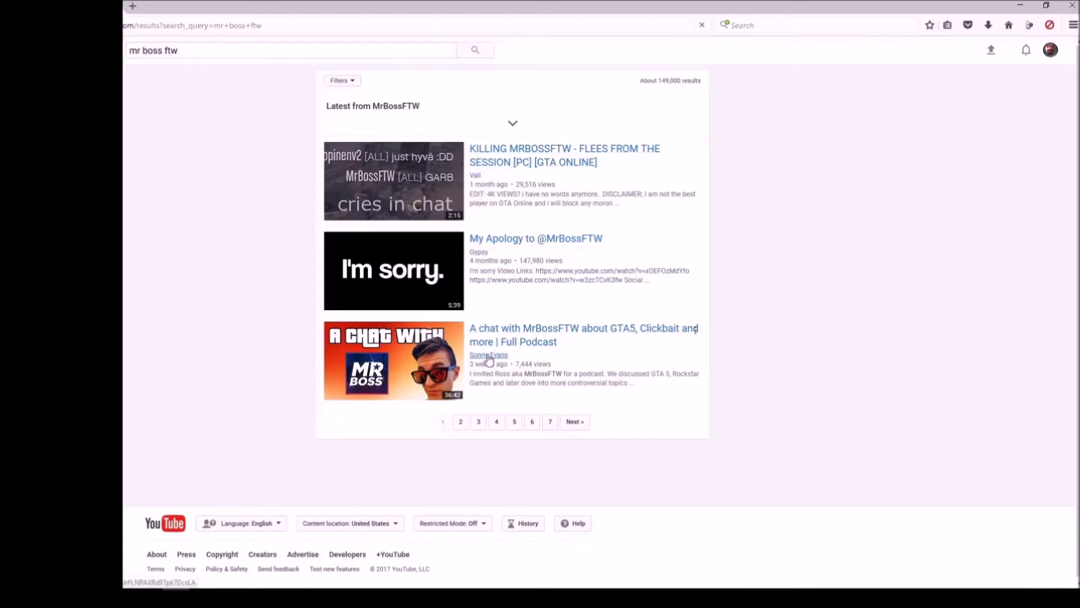
# - Search for 'trippy commentaries' and block the Trippy Commentaries channel
pyautogui.tripleClick(190, 51)
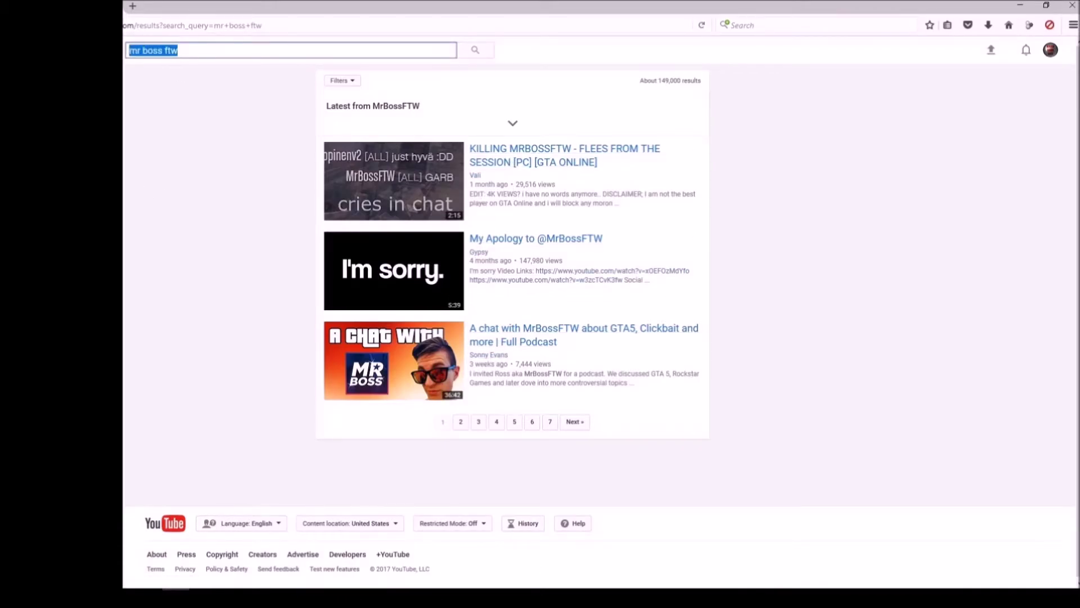
pyautogui.write('trippy')
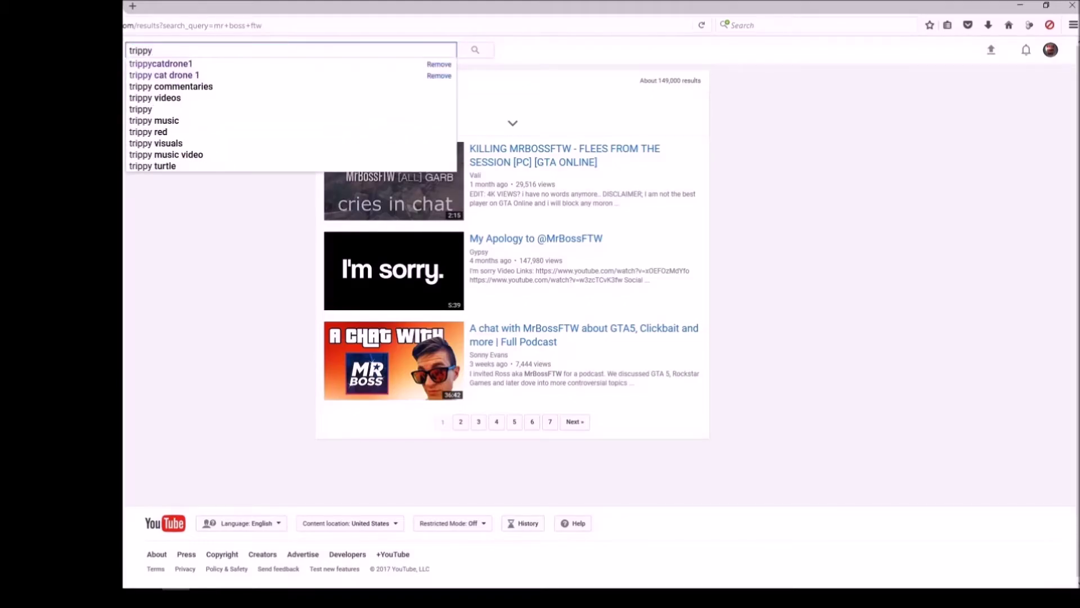
pyautogui.write(' comm')
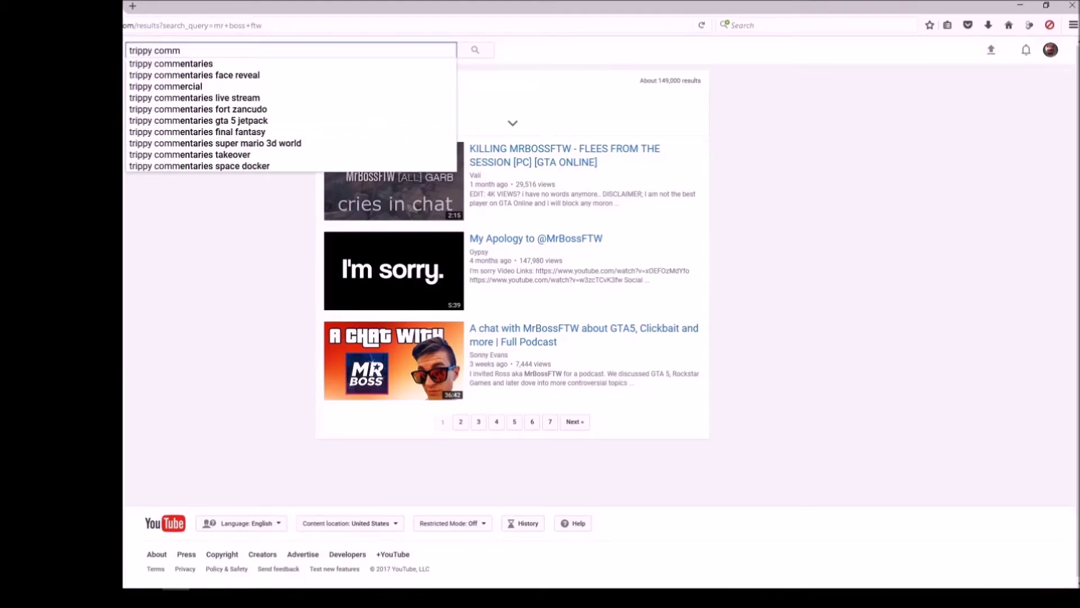
pyautogui.click(139, 65)
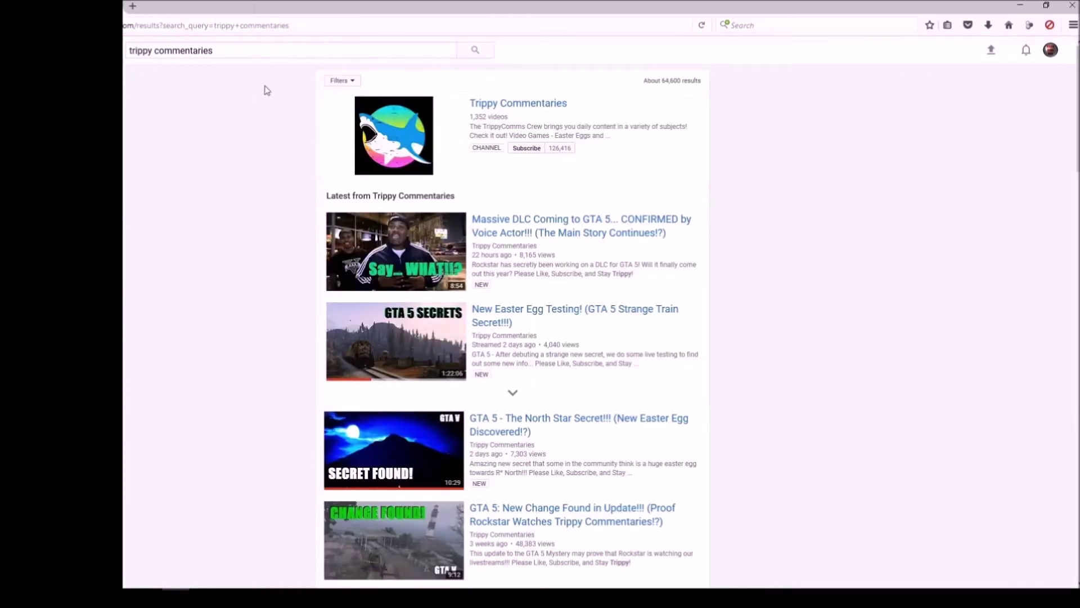
pyautogui.rightClick(417, 135)
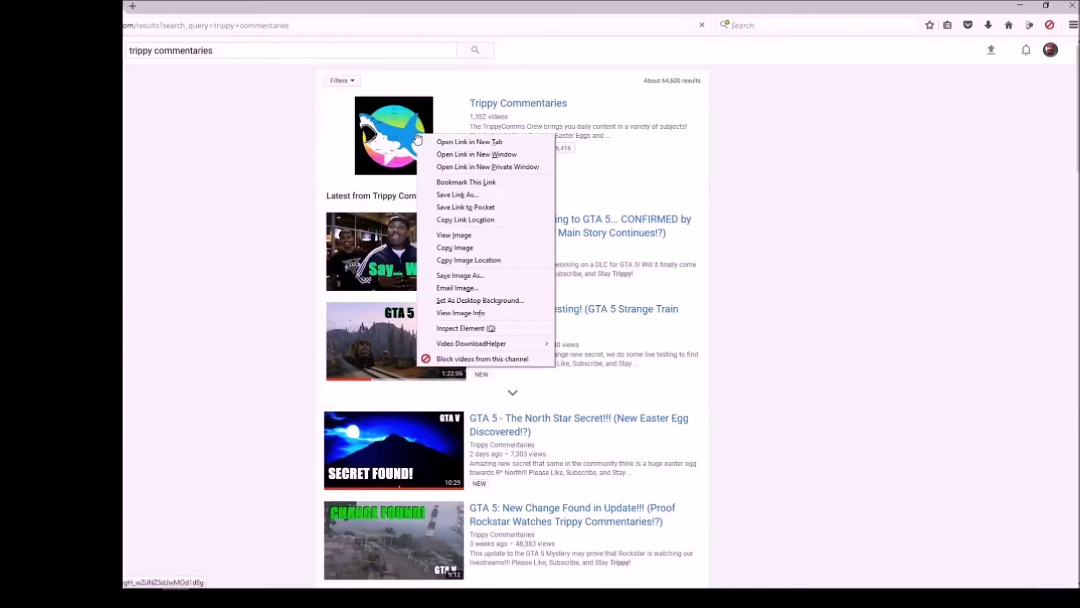
pyautogui.click(453, 359)
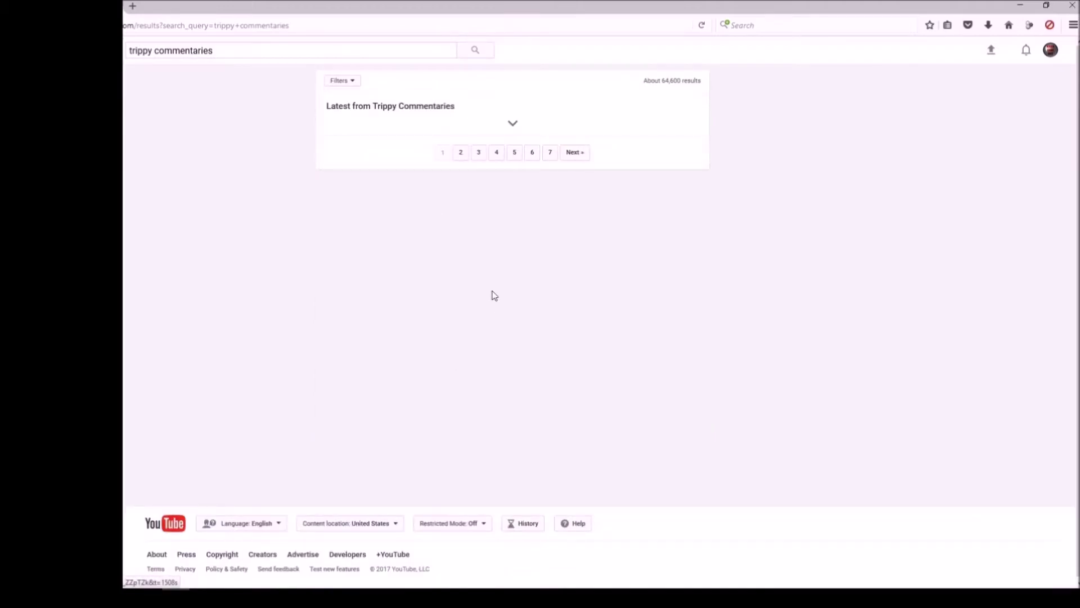
pyautogui.tripleClick(234, 53)
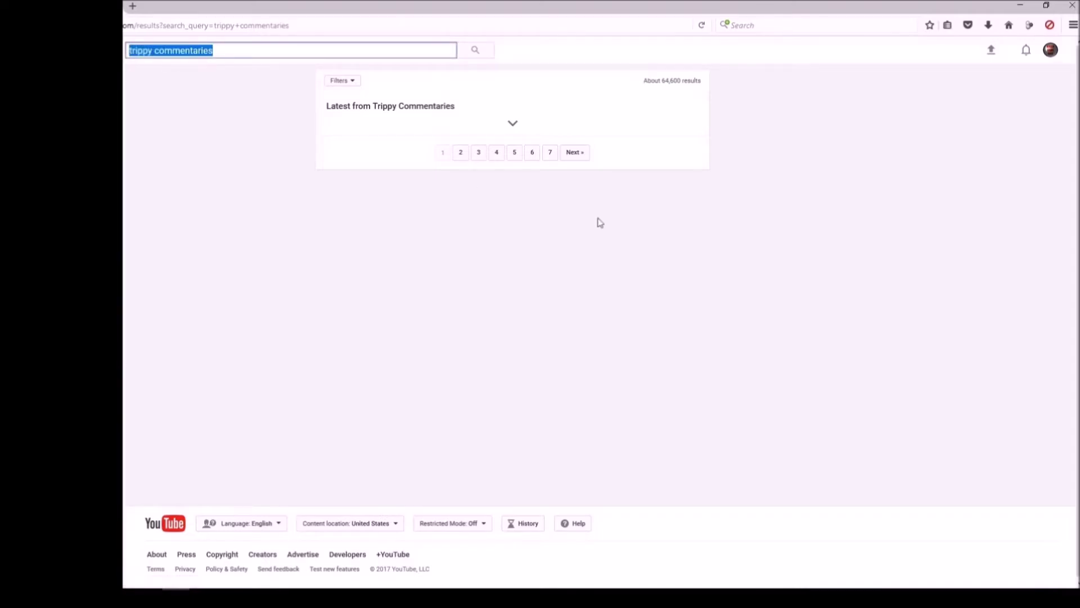
# - Search for 'true star gaming' and block the TrueStarGaming channel
pyautogui.press('BackSpace')
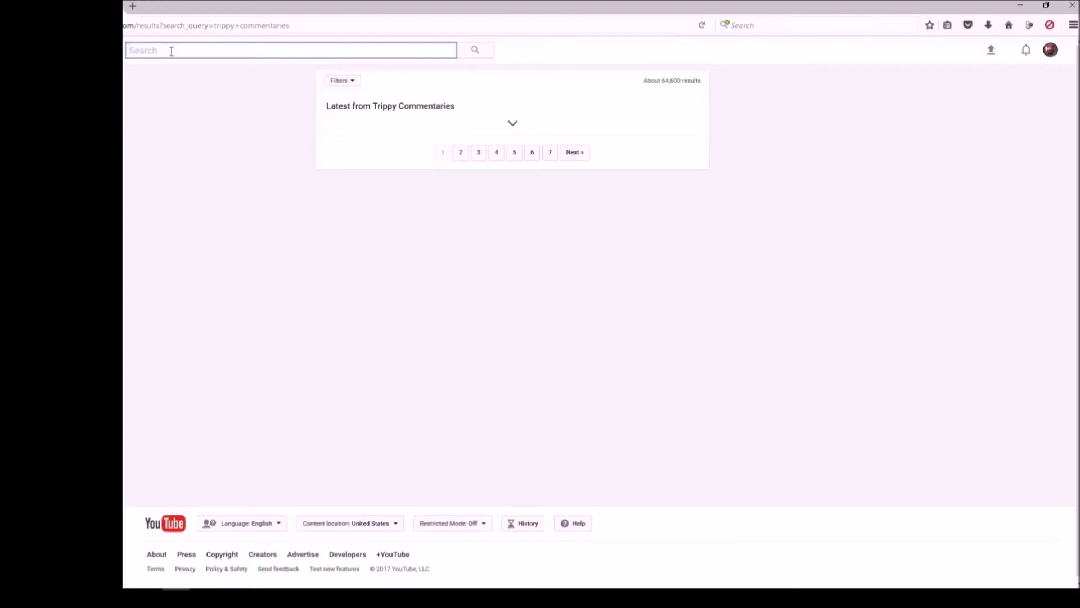
pyautogui.write('rue')
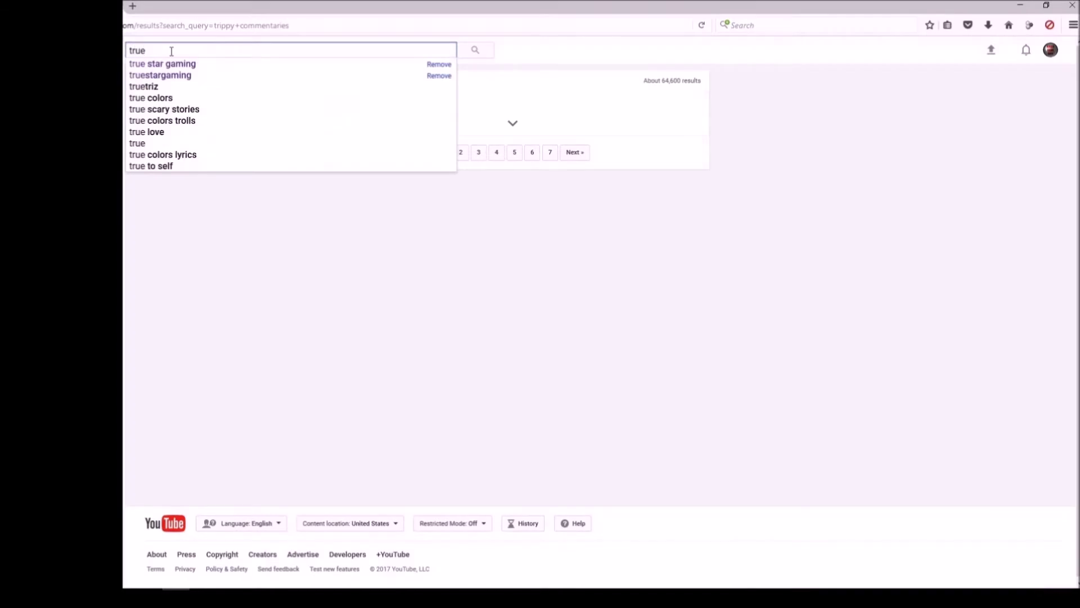
pyautogui.click(150, 66)
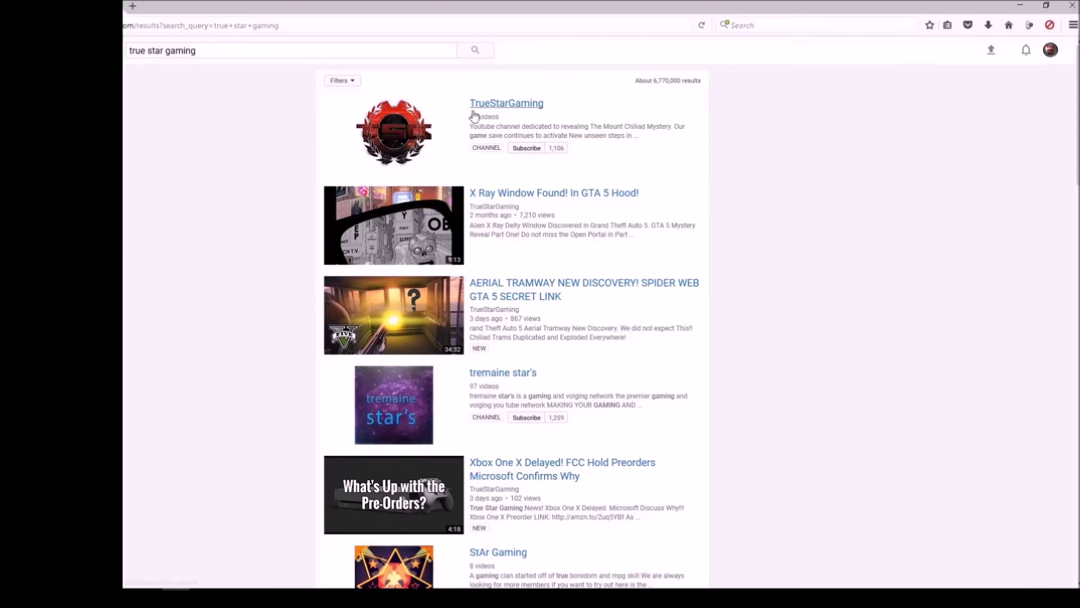
pyautogui.click(395, 136)
pyautogui.rightClick(395, 136)
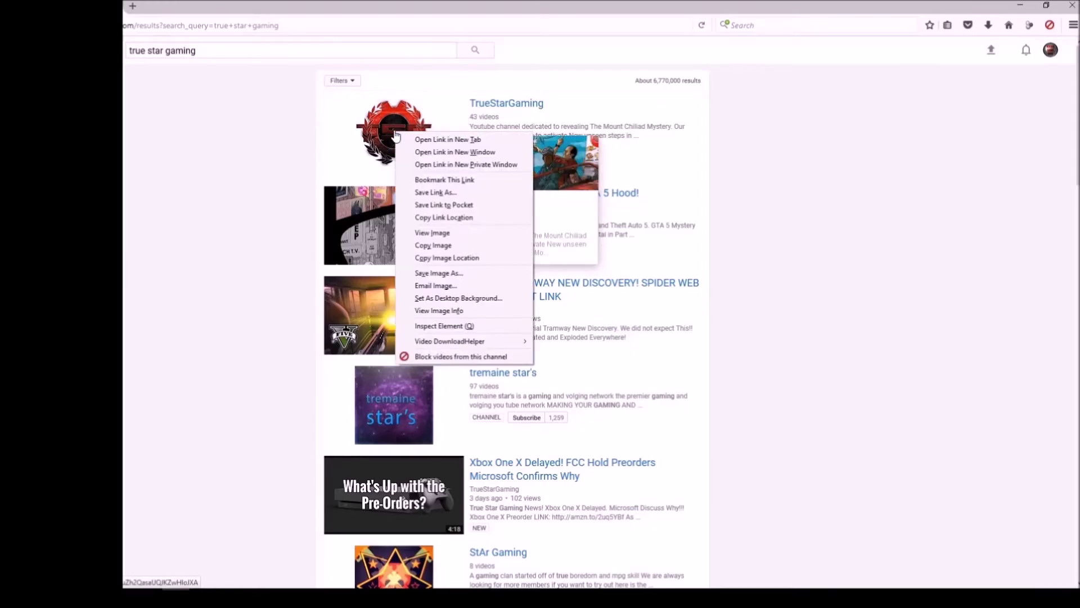
pyautogui.click(434, 357)
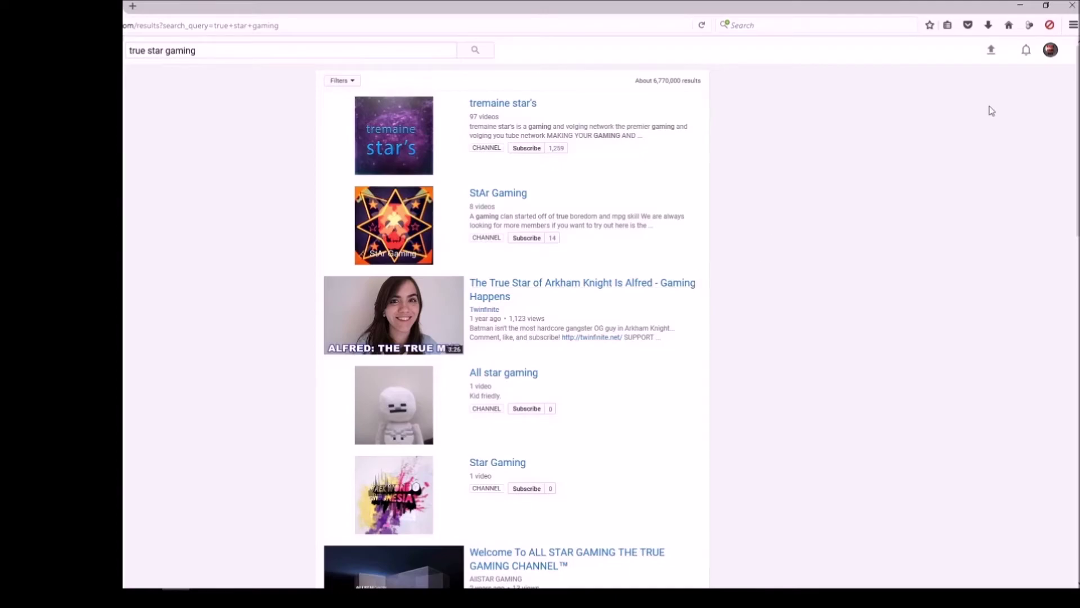
# - Check Video Blocker's list of four blocked channels, then close it
pyautogui.click(1050, 25)
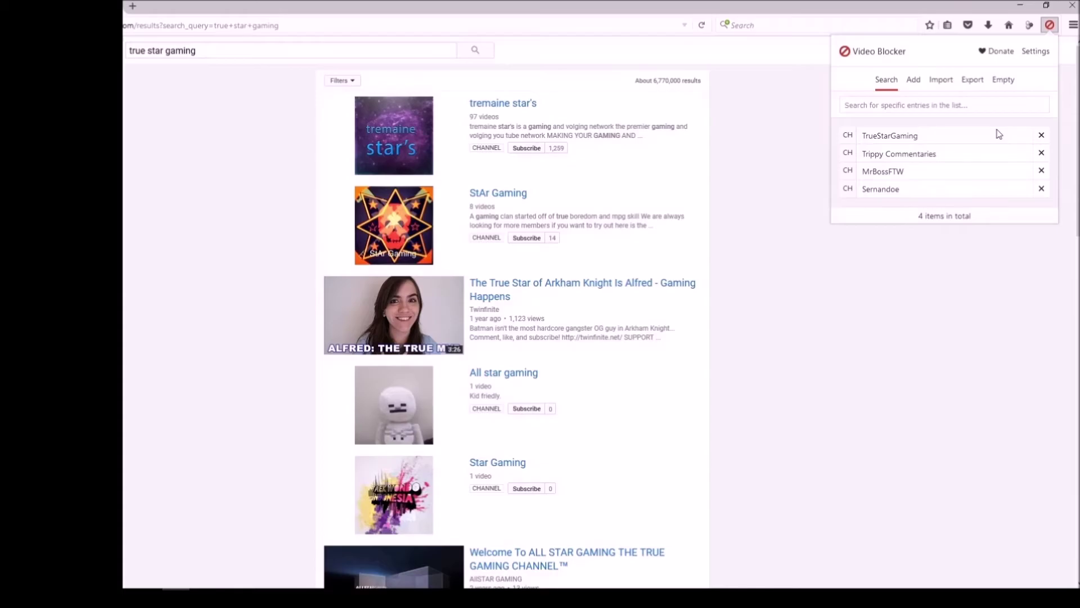
pyautogui.click(908, 324)
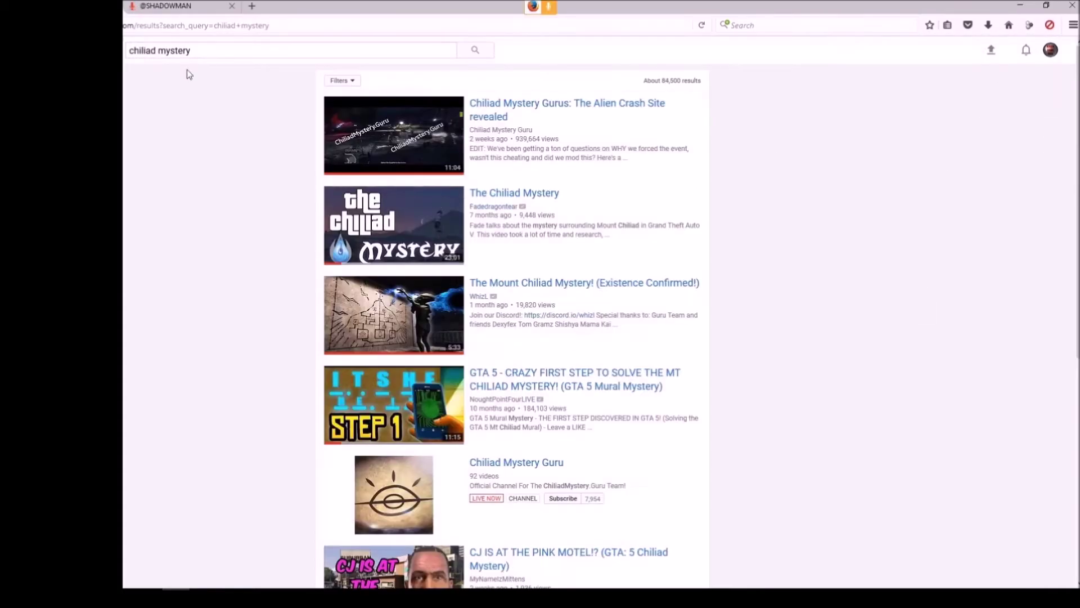
# - Block two channels from the first and second pages of chiliad mystery results
pyautogui.scroll(-5, 494, 394)
pyautogui.rightClick(357, 292)
pyautogui.click(445, 518)
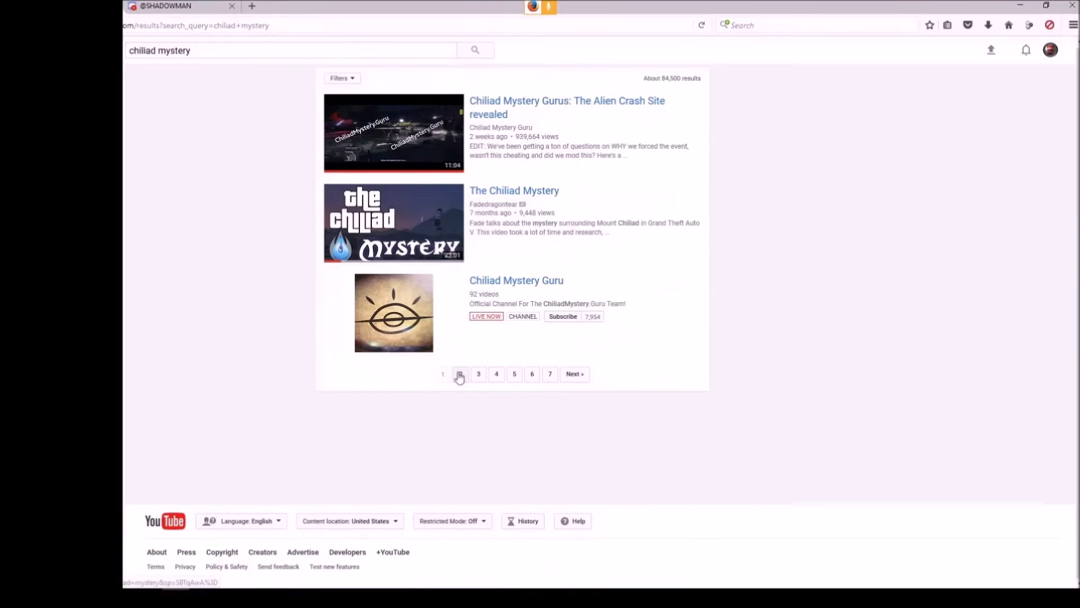
pyautogui.click(458, 377)
pyautogui.rightClick(408, 133)
pyautogui.click(473, 352)
# - Move forward through several later pages of the chiliad mystery results
pyautogui.click(598, 378)
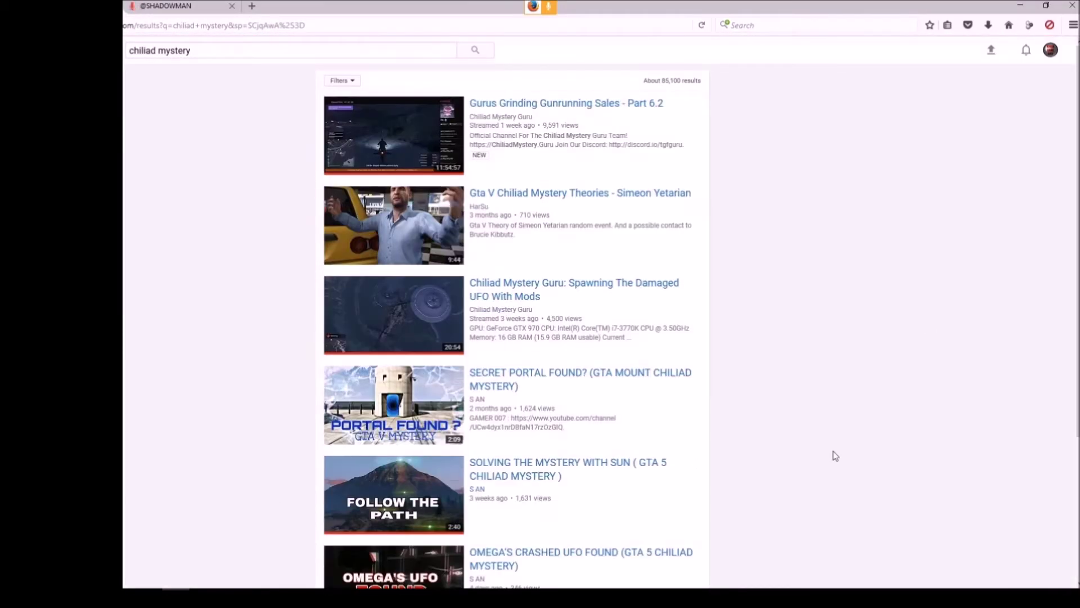
pyautogui.click(596, 374)
pyautogui.scroll(-5, 668, 335)
pyautogui.click(593, 540)
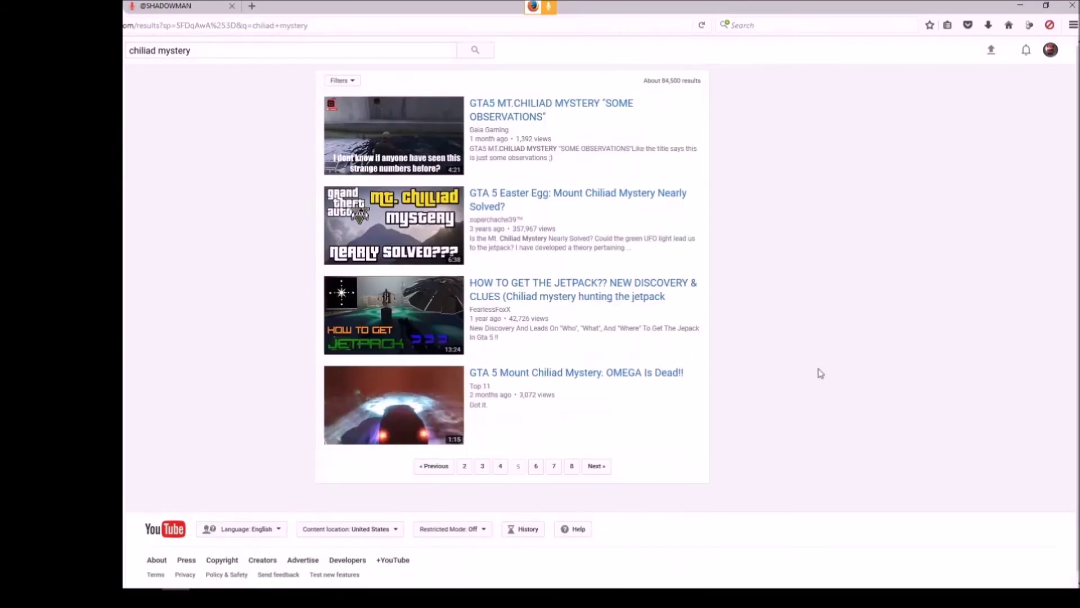
pyautogui.click(602, 385)
pyautogui.click(591, 287)
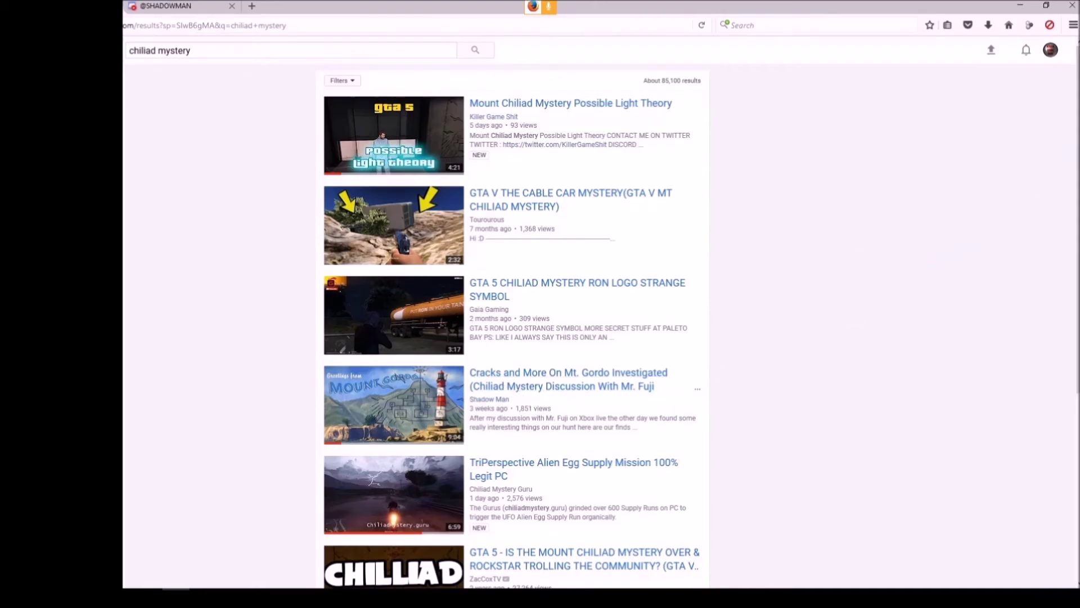
pyautogui.scroll(-5, 789, 305)
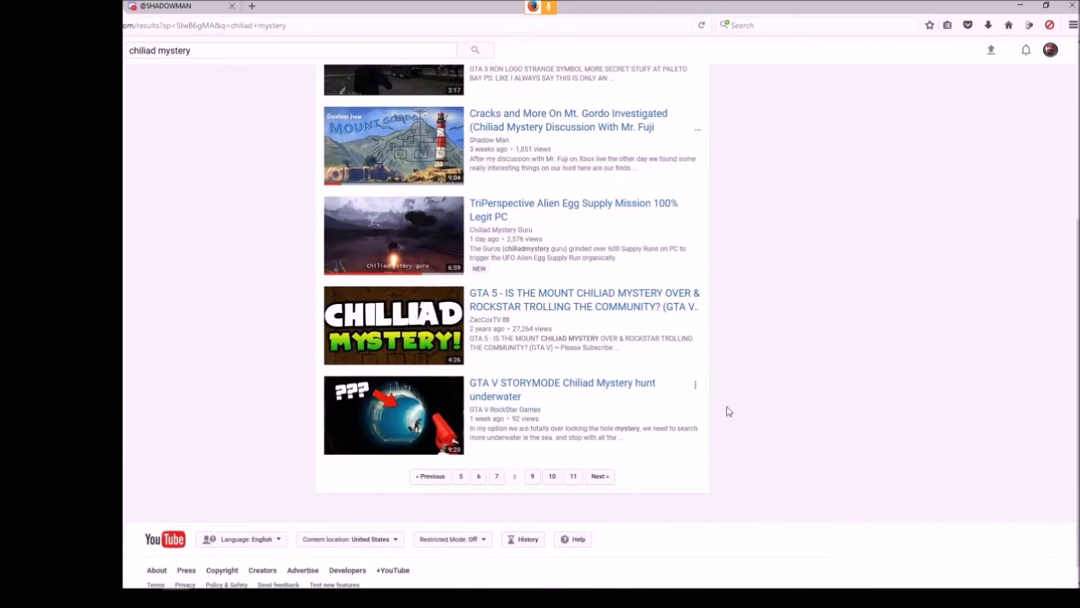
pyautogui.scroll(4, 748, 395)
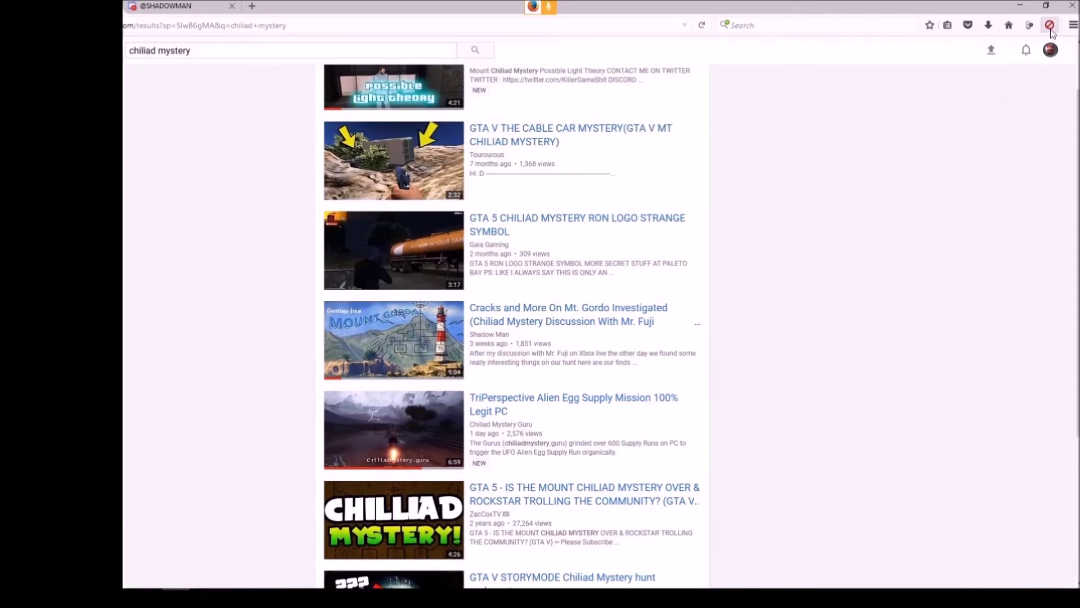
# - Show Video Blocker's full list of 11 blocked channels, including Sernandoe and MrBossFTW
pyautogui.click(1052, 26)
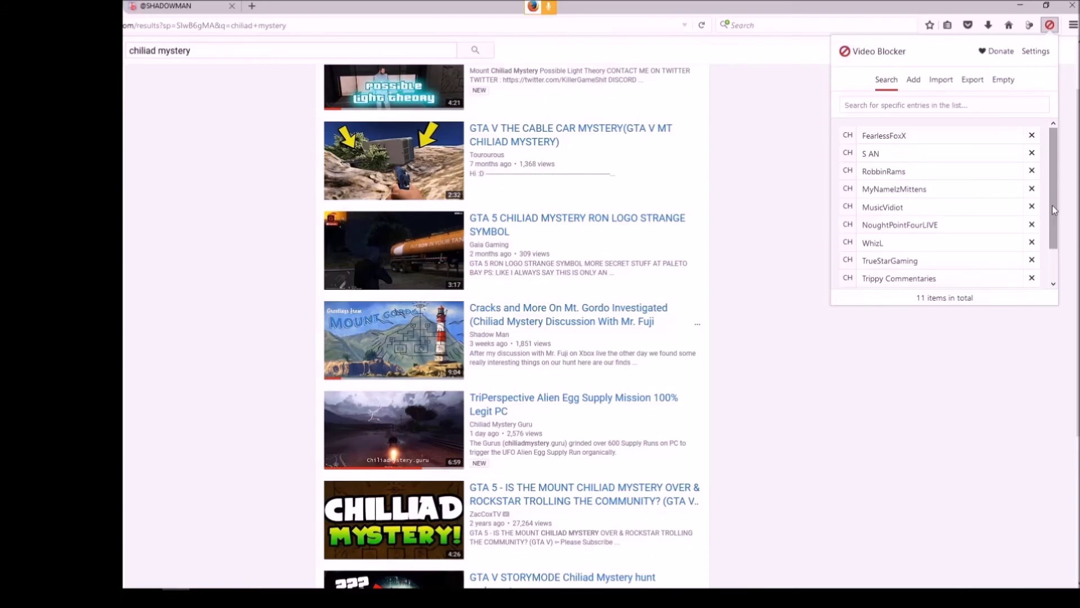
pyautogui.moveTo(1053, 210); pyautogui.dragTo(1063, 256)
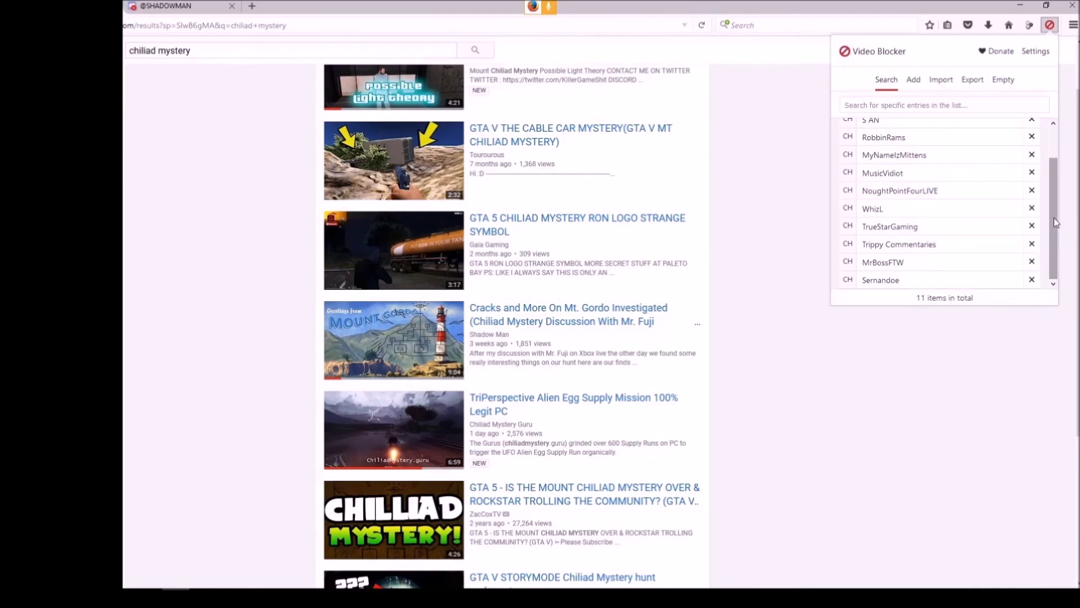
pyautogui.moveTo(1056, 223)
pyautogui.mouseDown()
pyautogui.moveTo(1056, 179)
pyautogui.moveTo(1064, 225)
pyautogui.mouseUp()
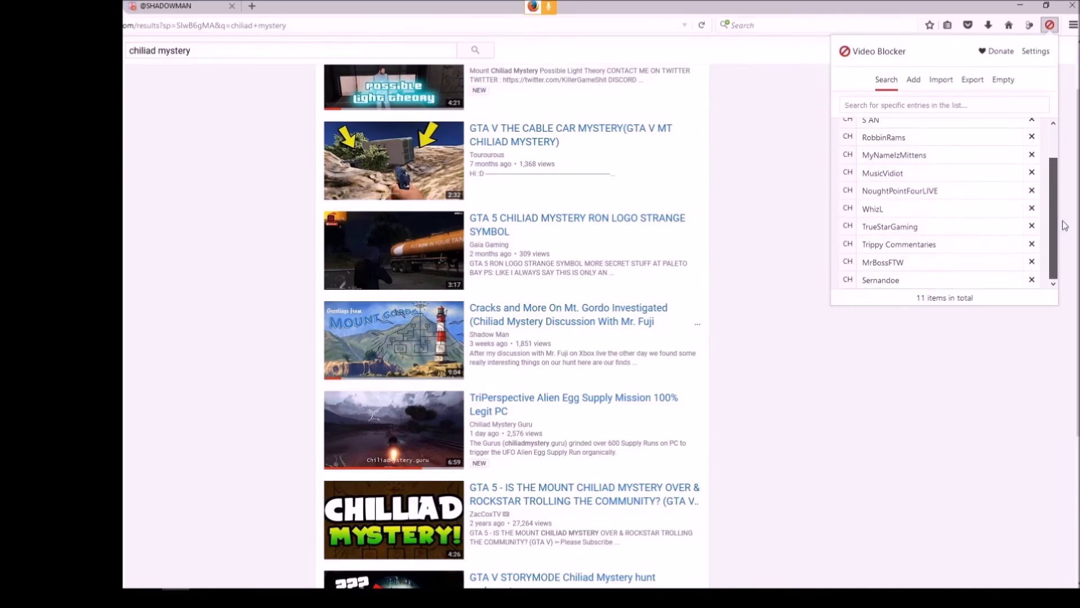